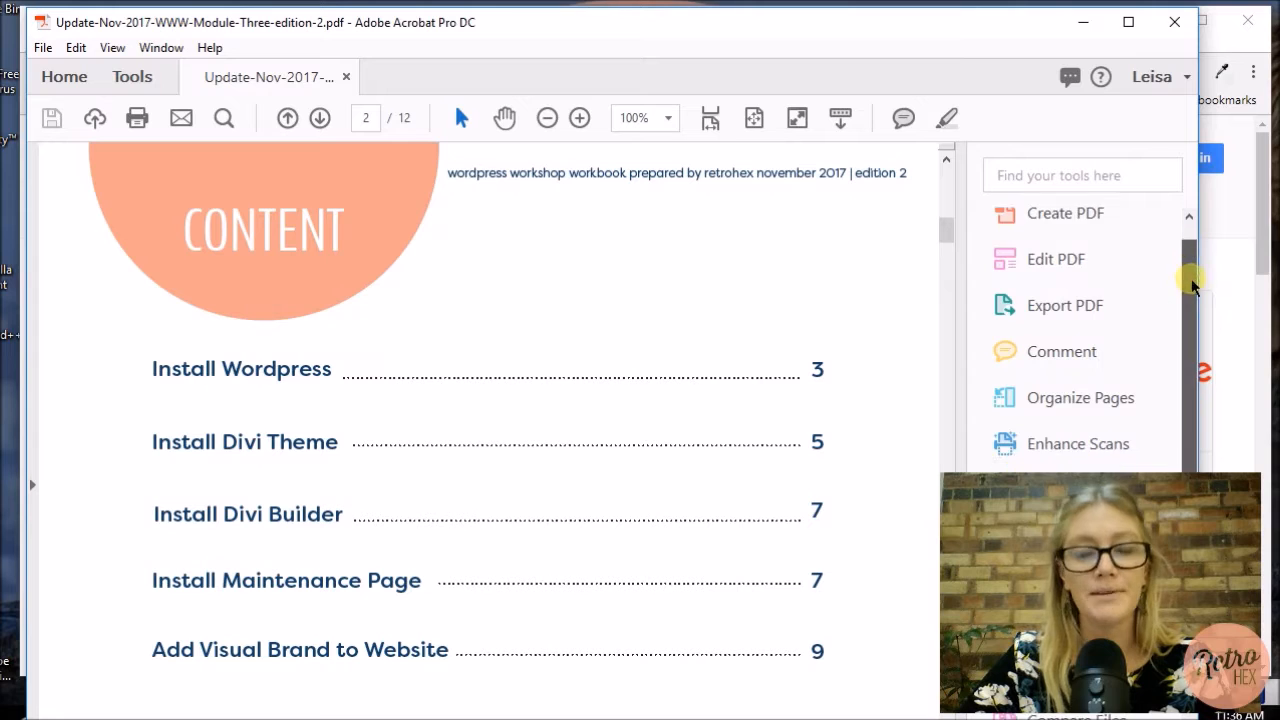
# - Turn the workbook to the Module Three page, page 3, and minimize the document window
pyautogui.scroll(-1, 1150, 280)
pyautogui.click(320, 119)
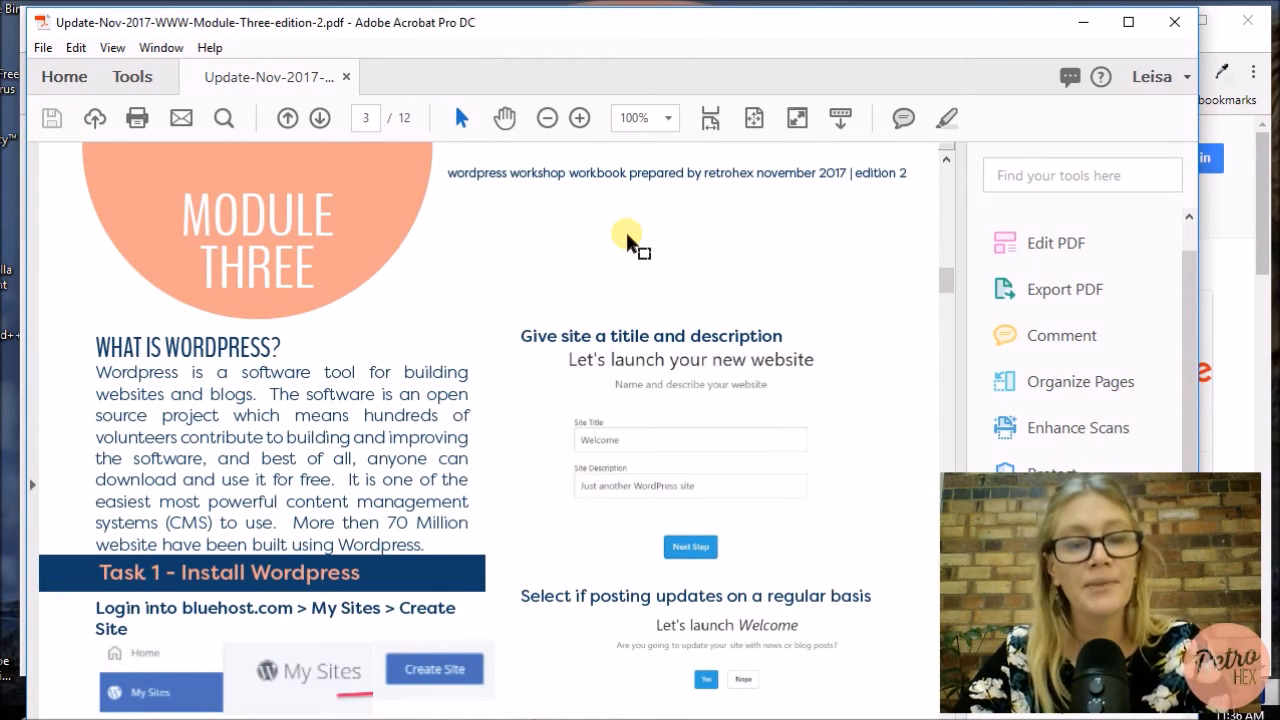
pyautogui.click(1084, 24)
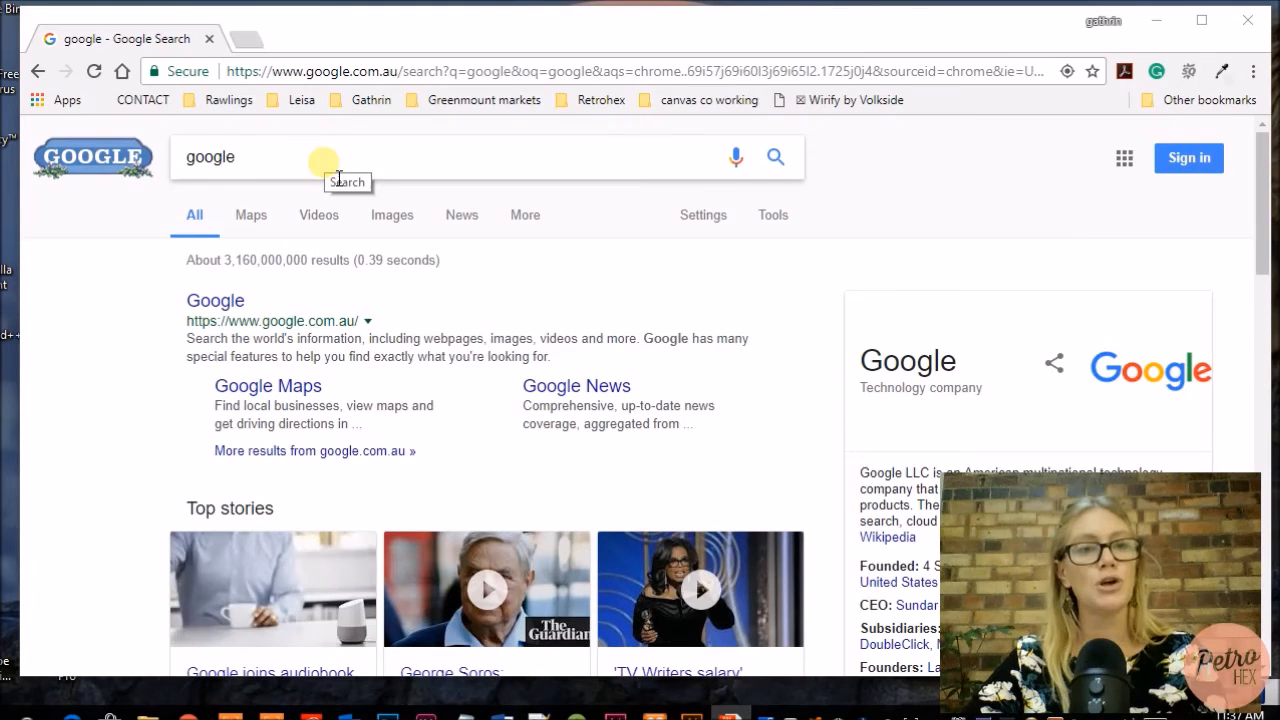
# - Open bluehost.com in the Chrome browser
pyautogui.click(330, 72)
pyautogui.write('bluehost.com')
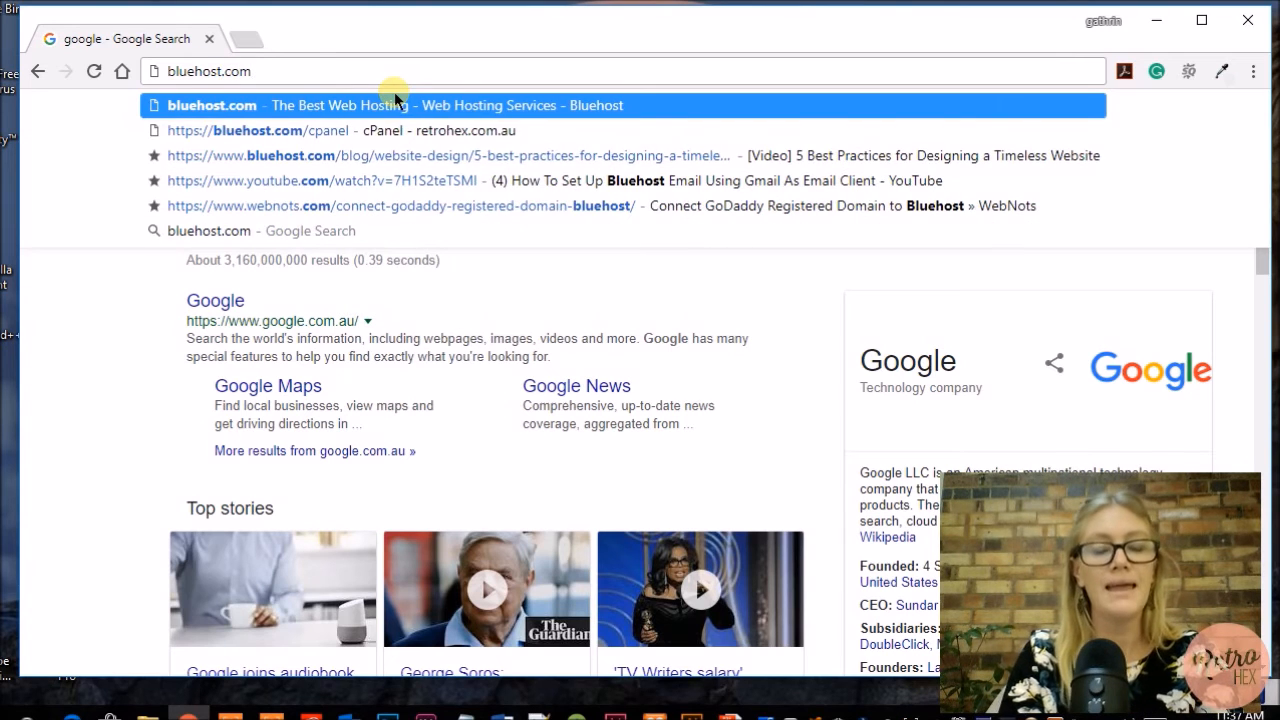
pyautogui.press('Return')
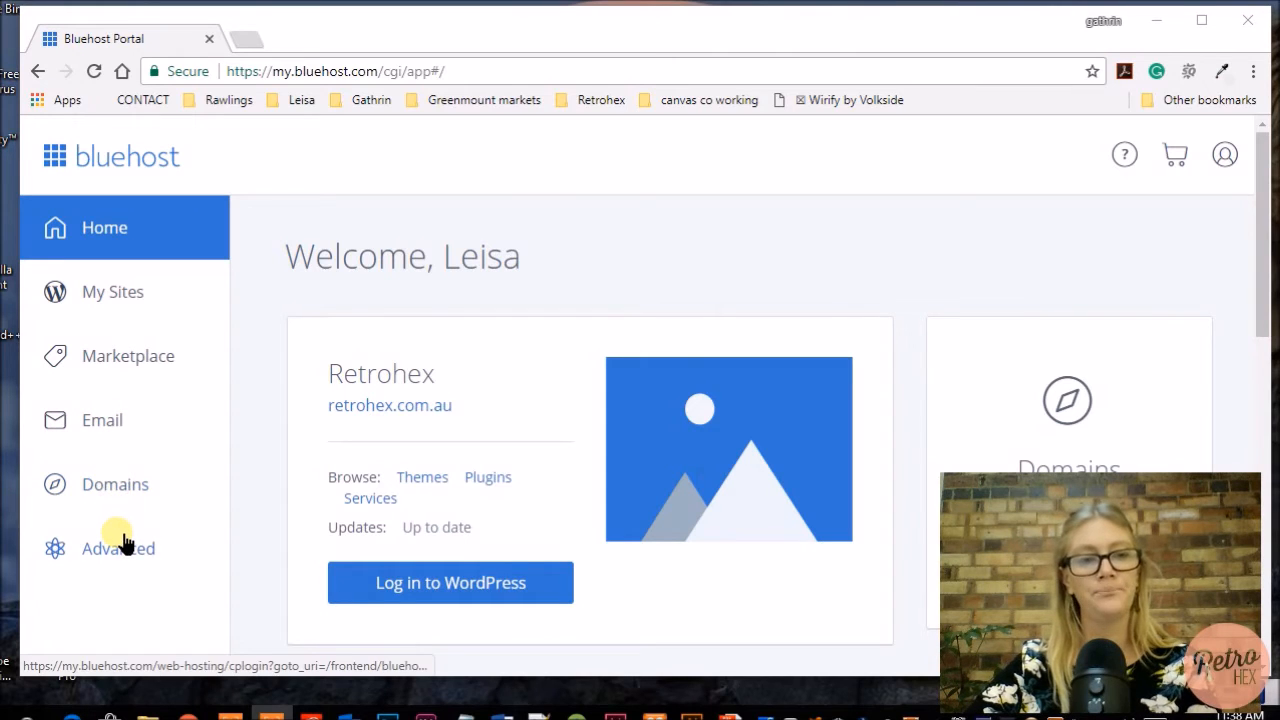
# - Log in to WordPress for the test site from the Bluehost list of sites
pyautogui.scroll(-1, 830, 570)
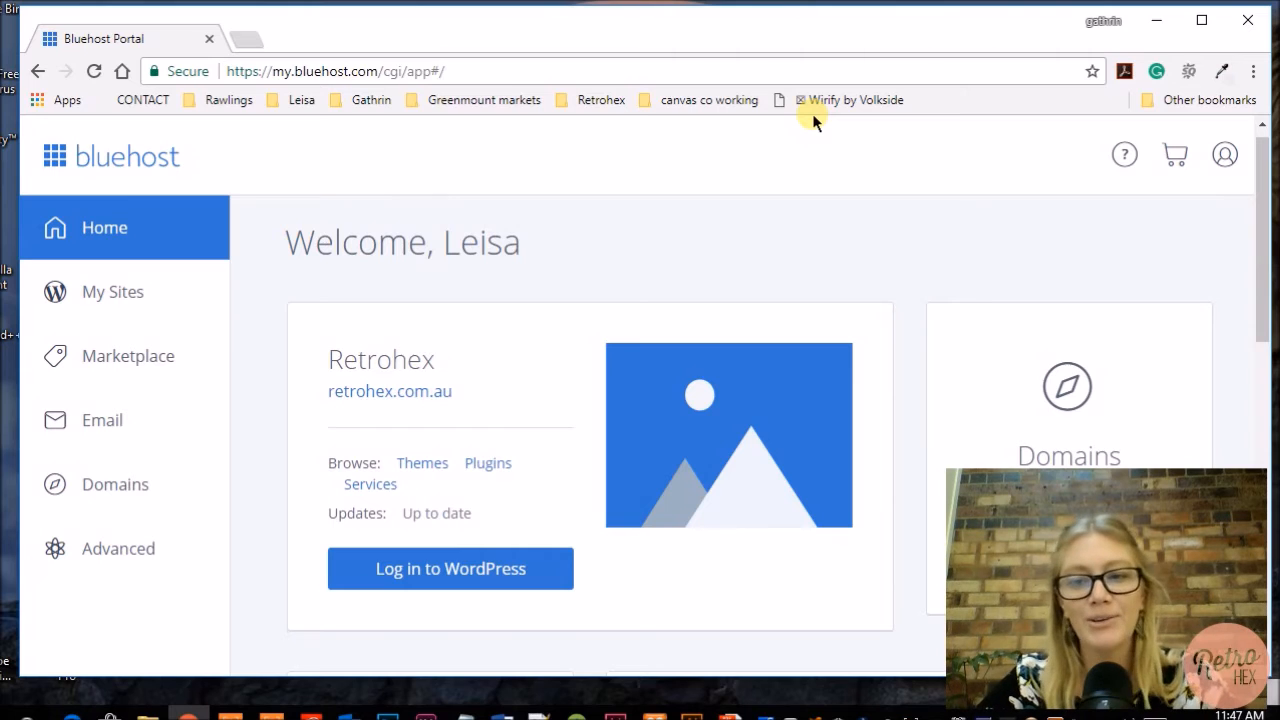
pyautogui.click(120, 303)
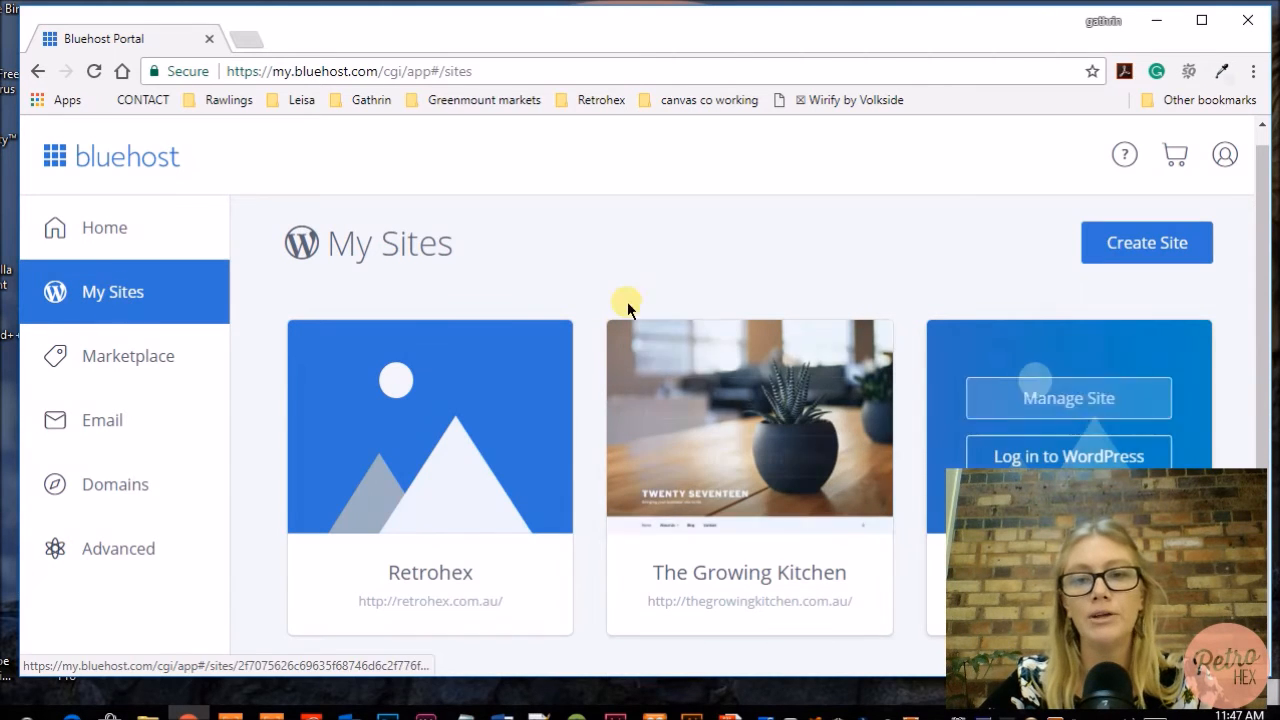
pyautogui.moveTo(423, 471)
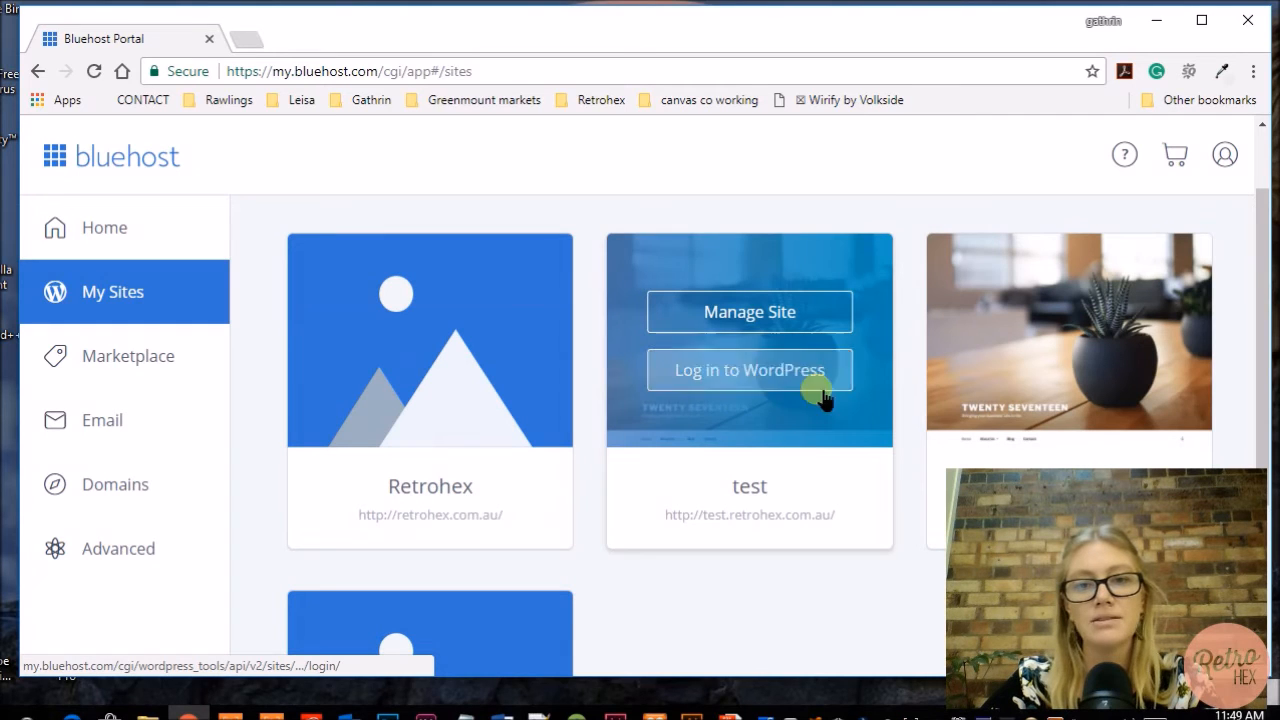
pyautogui.click(822, 394)
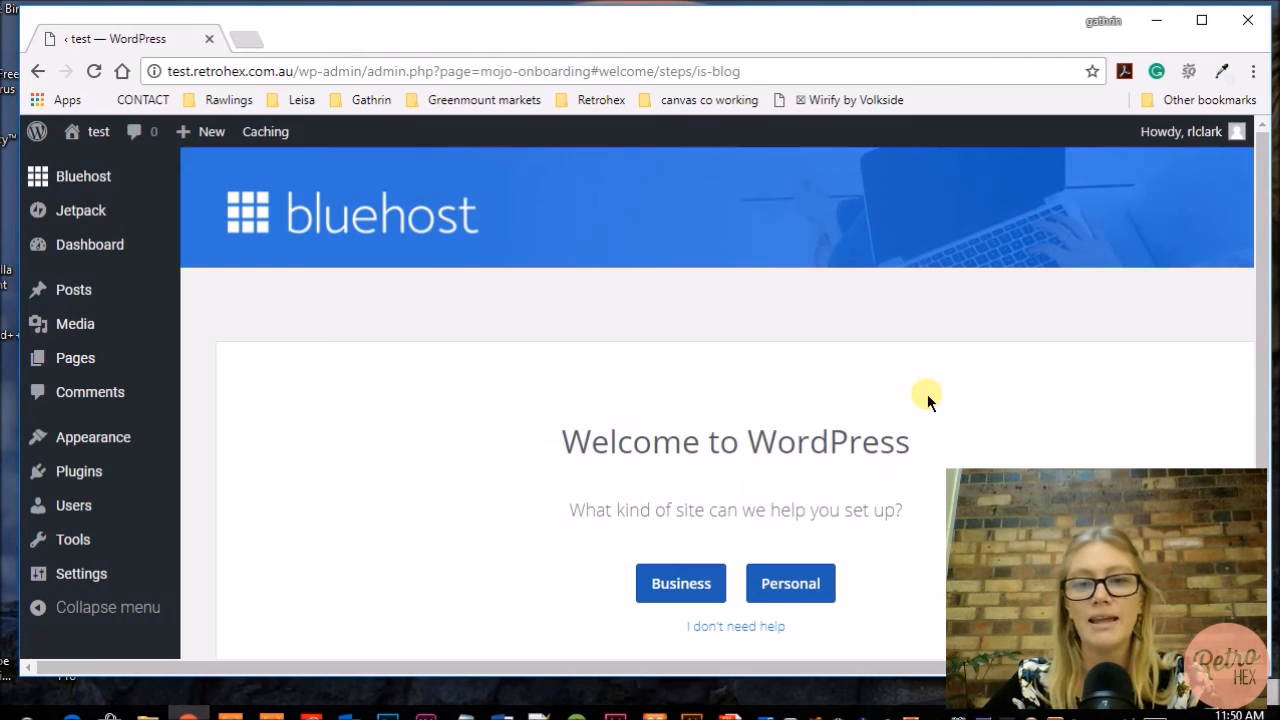
# - Choose Business as the kind of site and answer Yes to updating it with news or blog posts
pyautogui.scroll(-1, 609, 349)
pyautogui.scroll(-1, 607, 342)
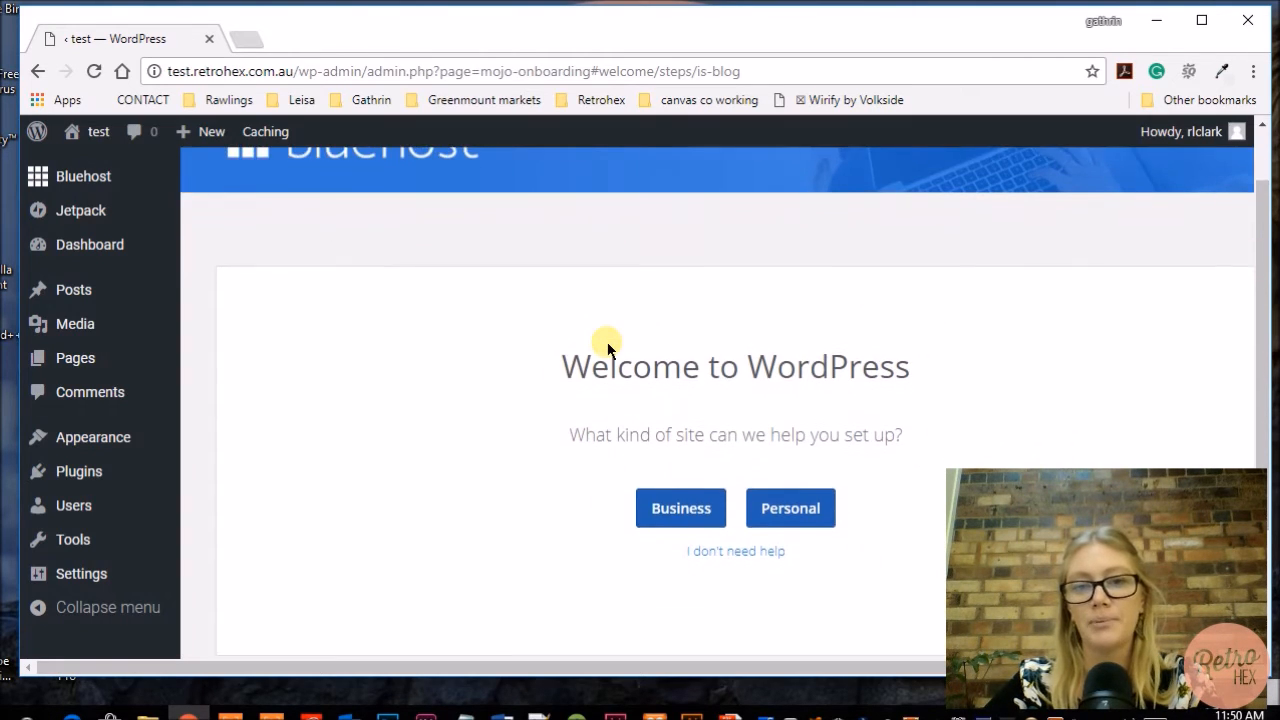
pyautogui.scroll(3, 607, 342)
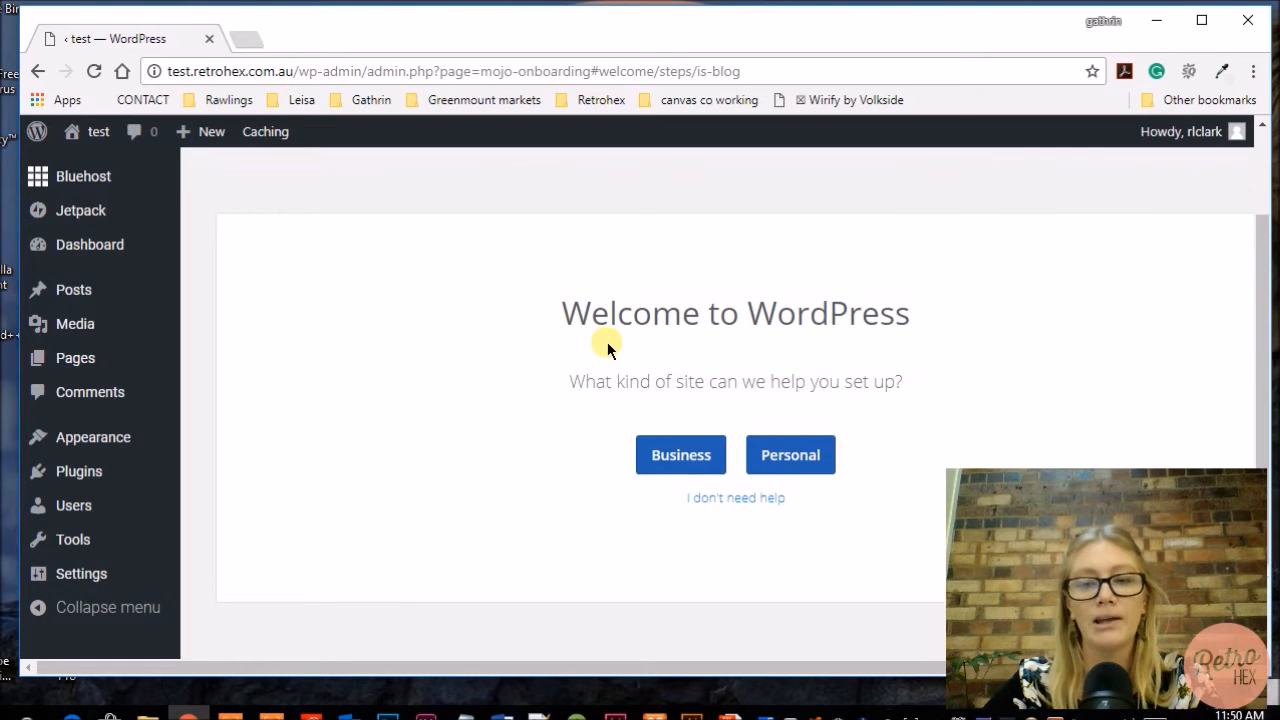
pyautogui.moveTo(95, 188)
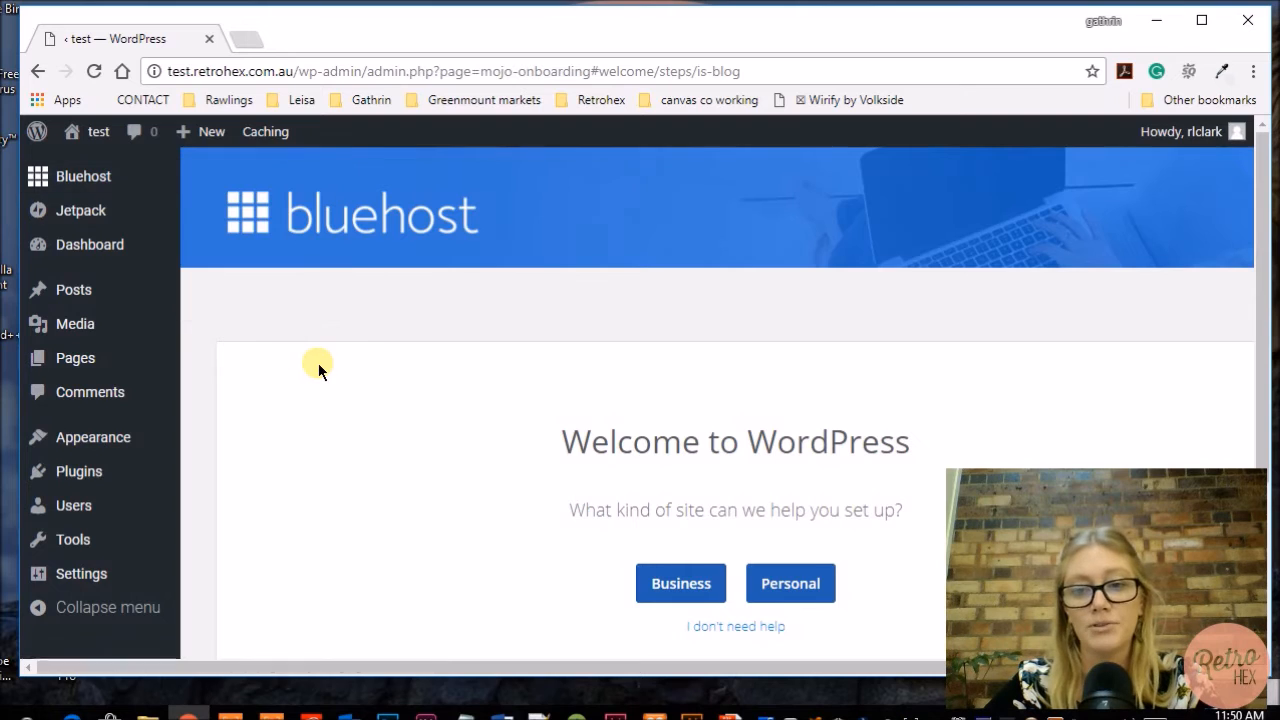
pyautogui.scroll(-1, 318, 366)
pyautogui.scroll(-1, 319, 368)
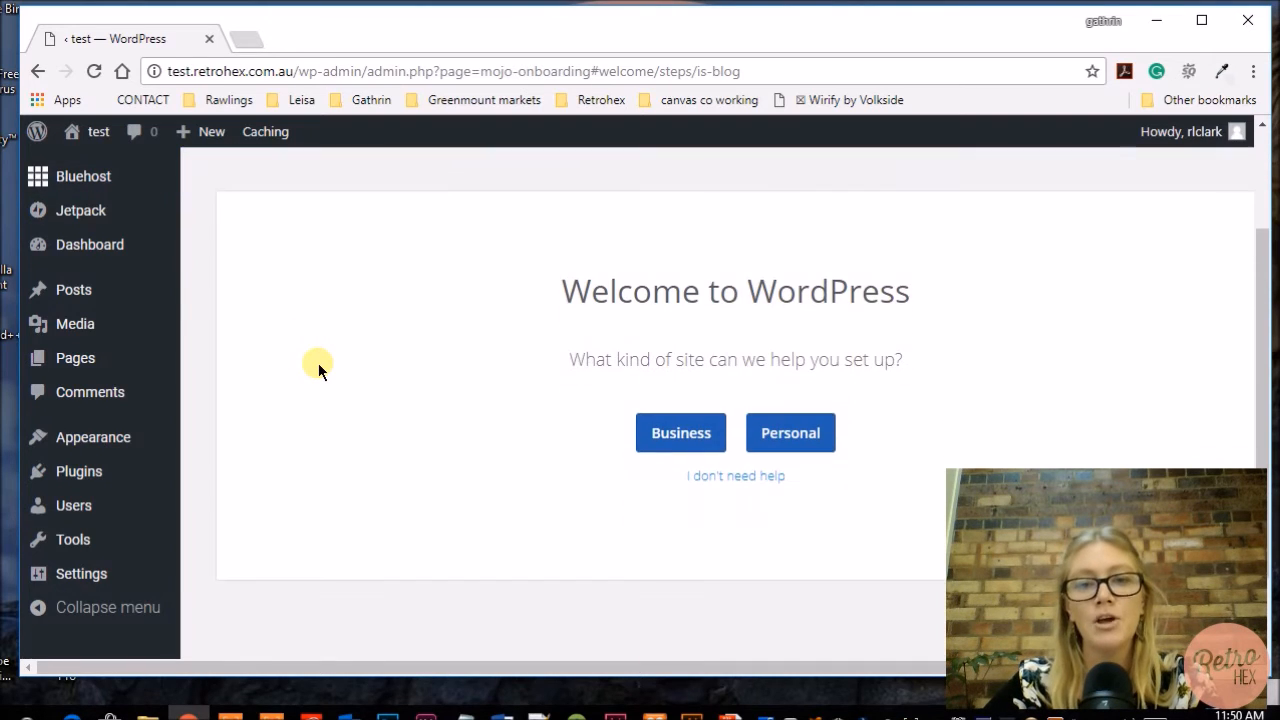
pyautogui.click(684, 436)
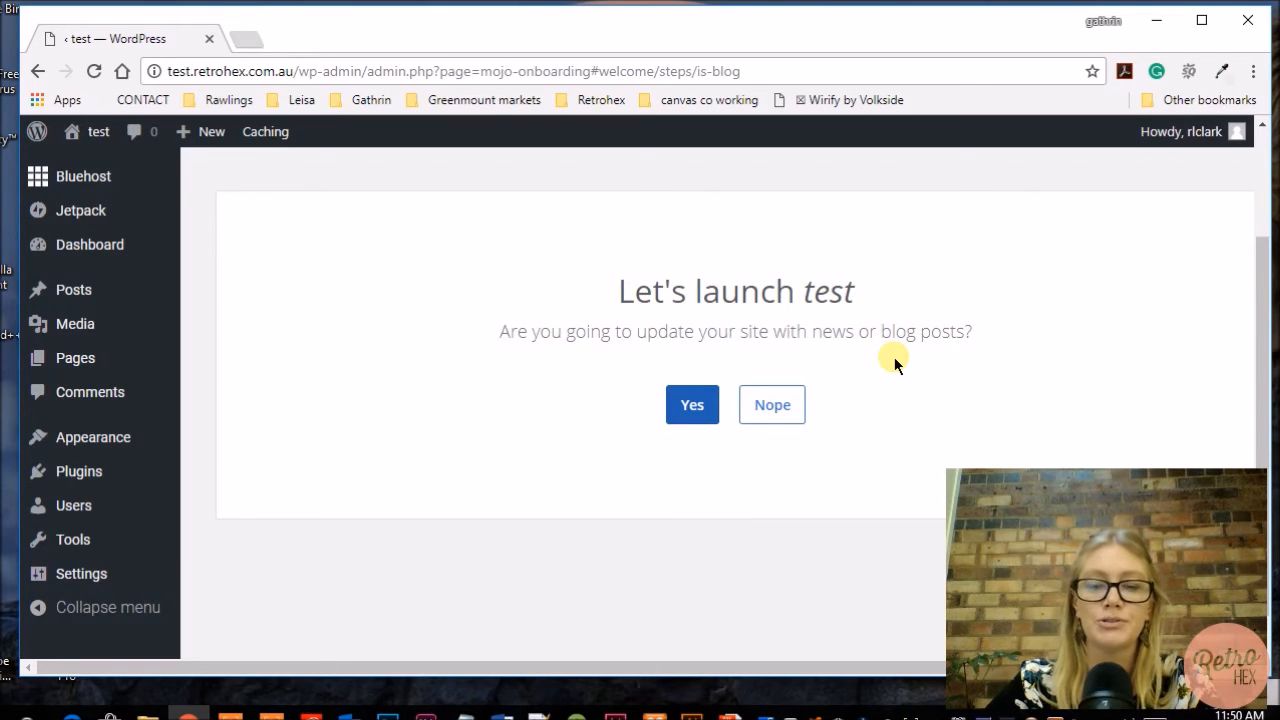
pyautogui.click(700, 412)
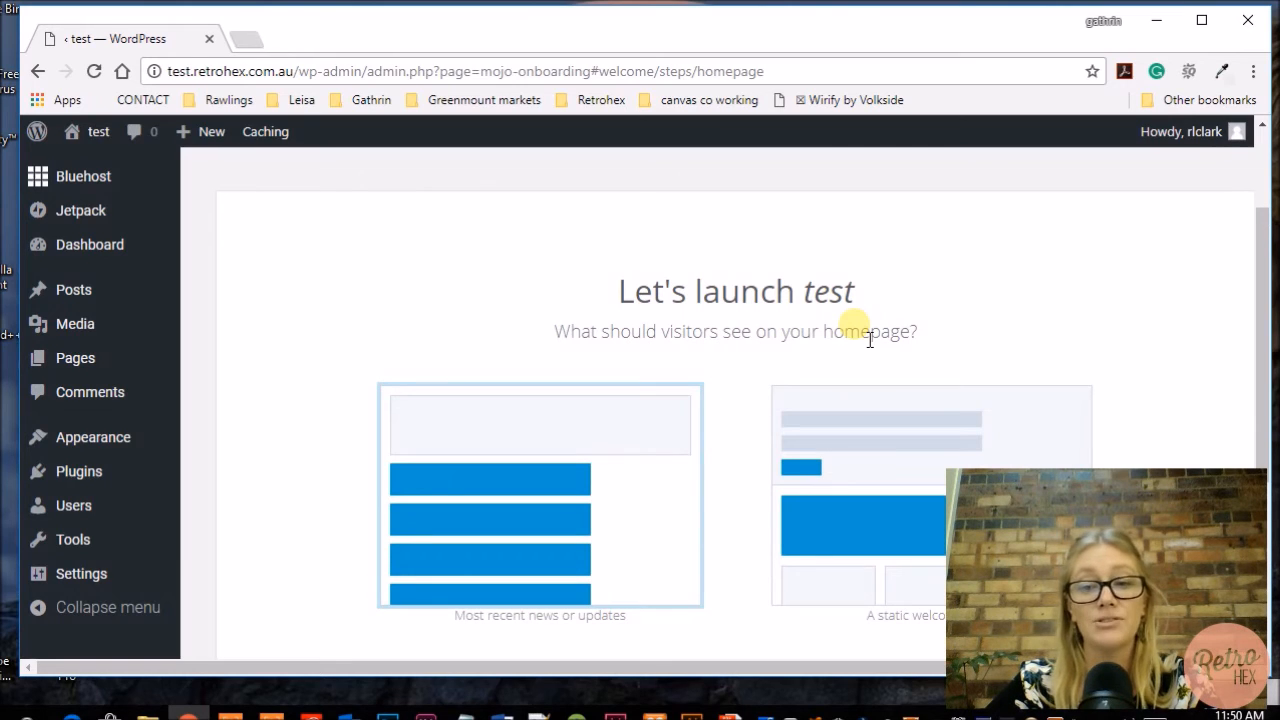
# - Choose a static welcome page as what visitors see on the homepage
pyautogui.scroll(-1, 422, 283)
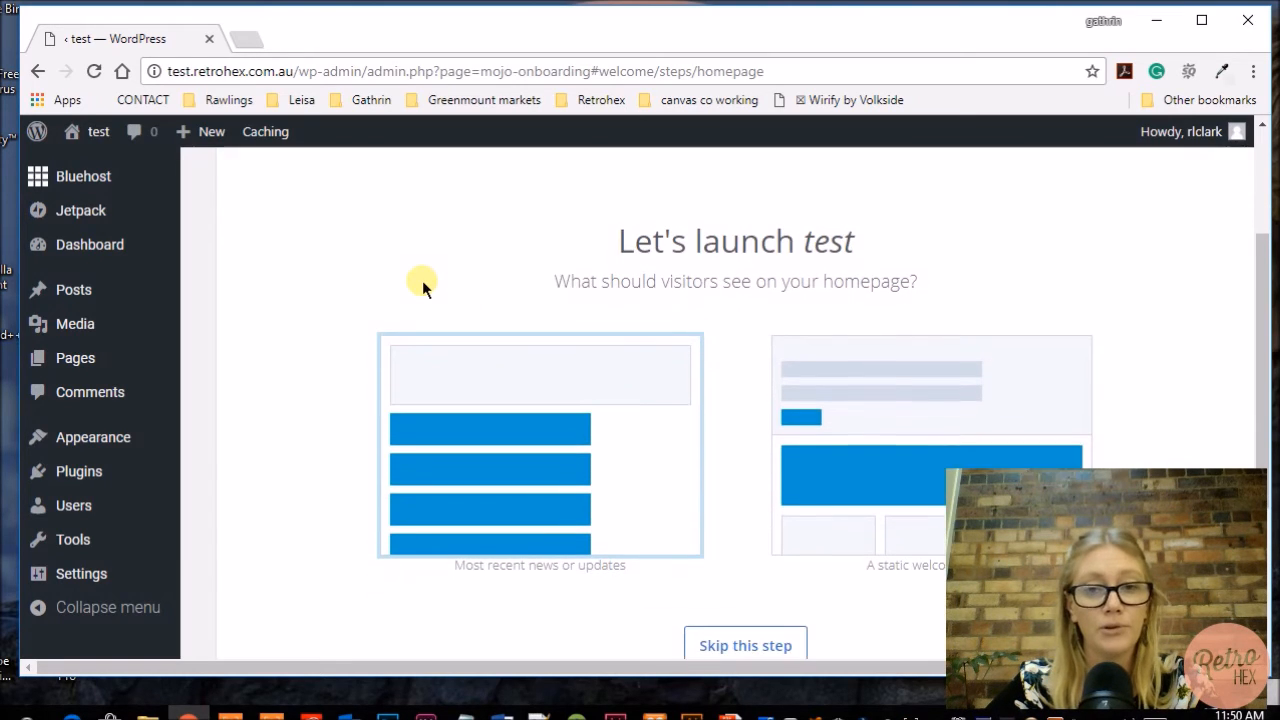
pyautogui.scroll(-1, 422, 283)
pyautogui.scroll(-1, 424, 286)
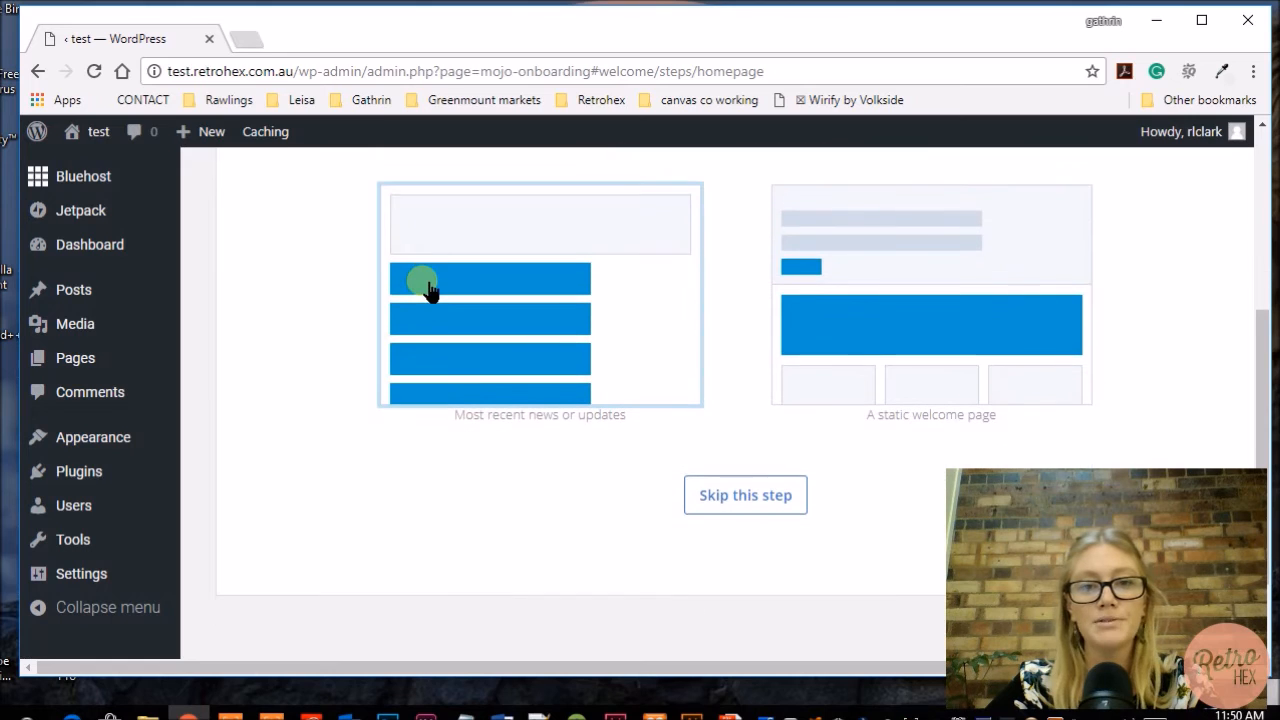
pyautogui.scroll(1, 338, 347)
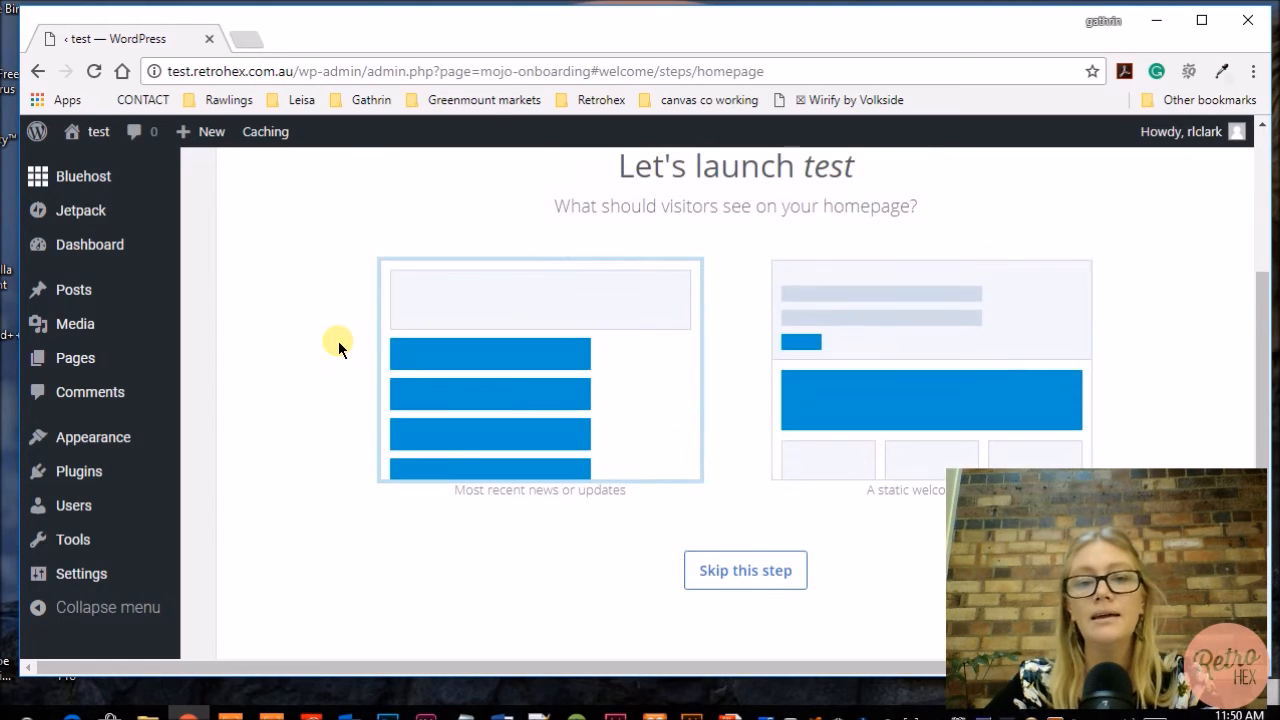
pyautogui.scroll(2, 338, 347)
pyautogui.scroll(-4, 338, 347)
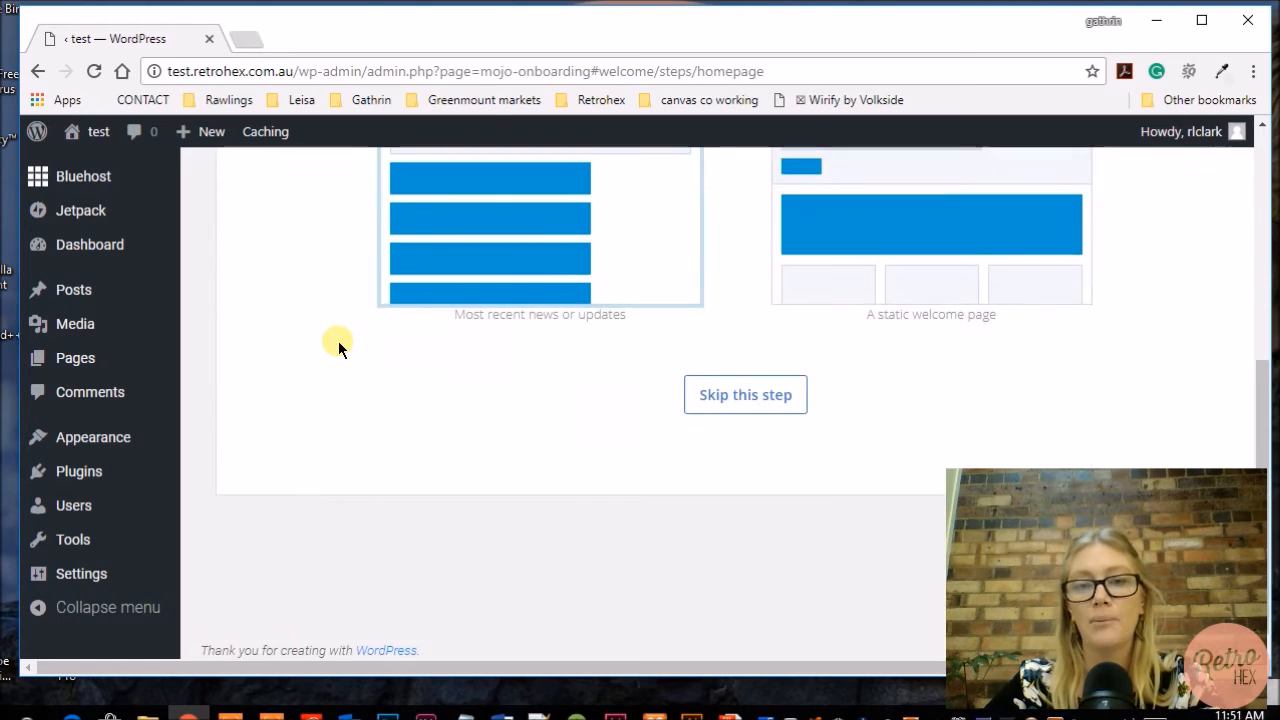
pyautogui.scroll(1, 338, 347)
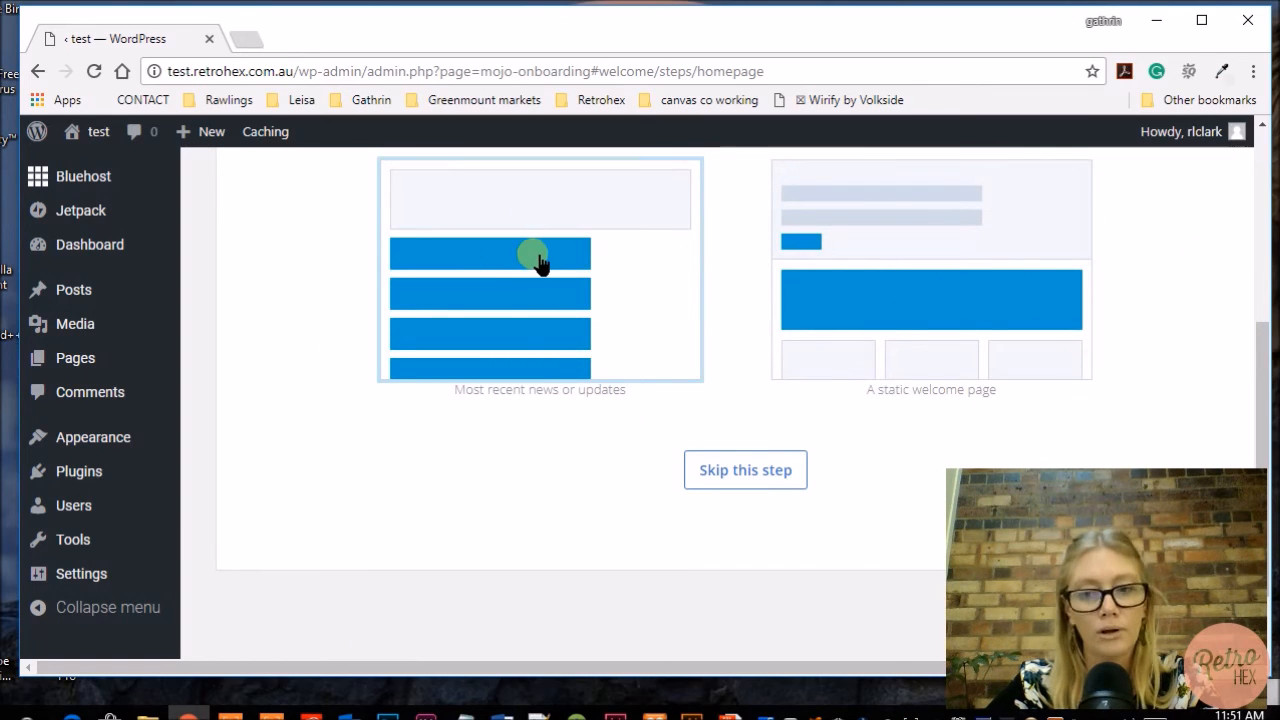
pyautogui.scroll(1, 507, 422)
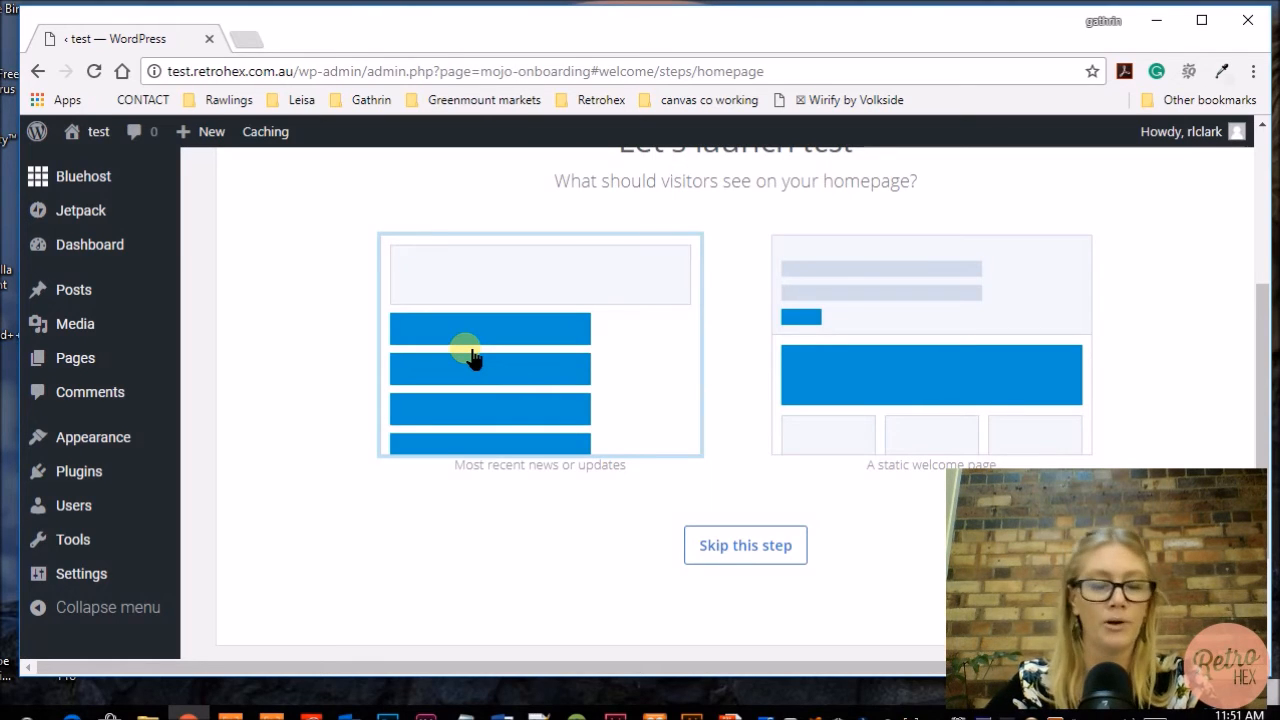
pyautogui.scroll(-1, 953, 314)
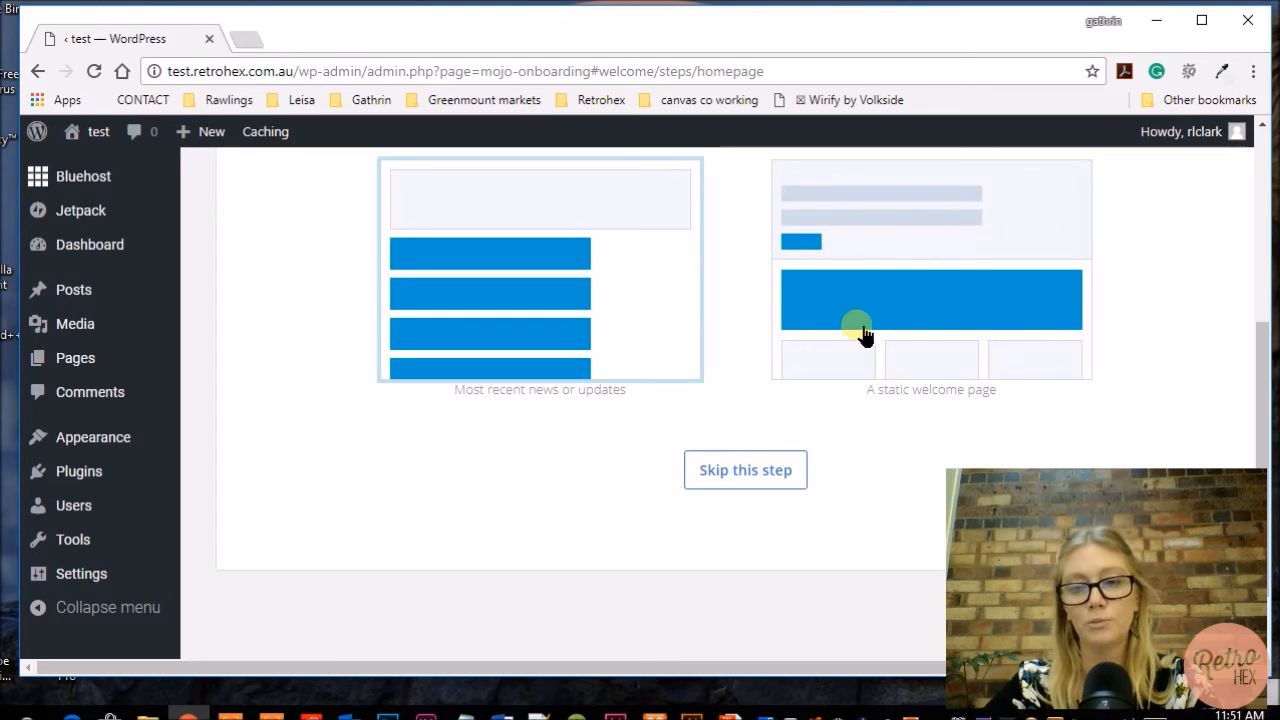
pyautogui.scroll(1, 988, 323)
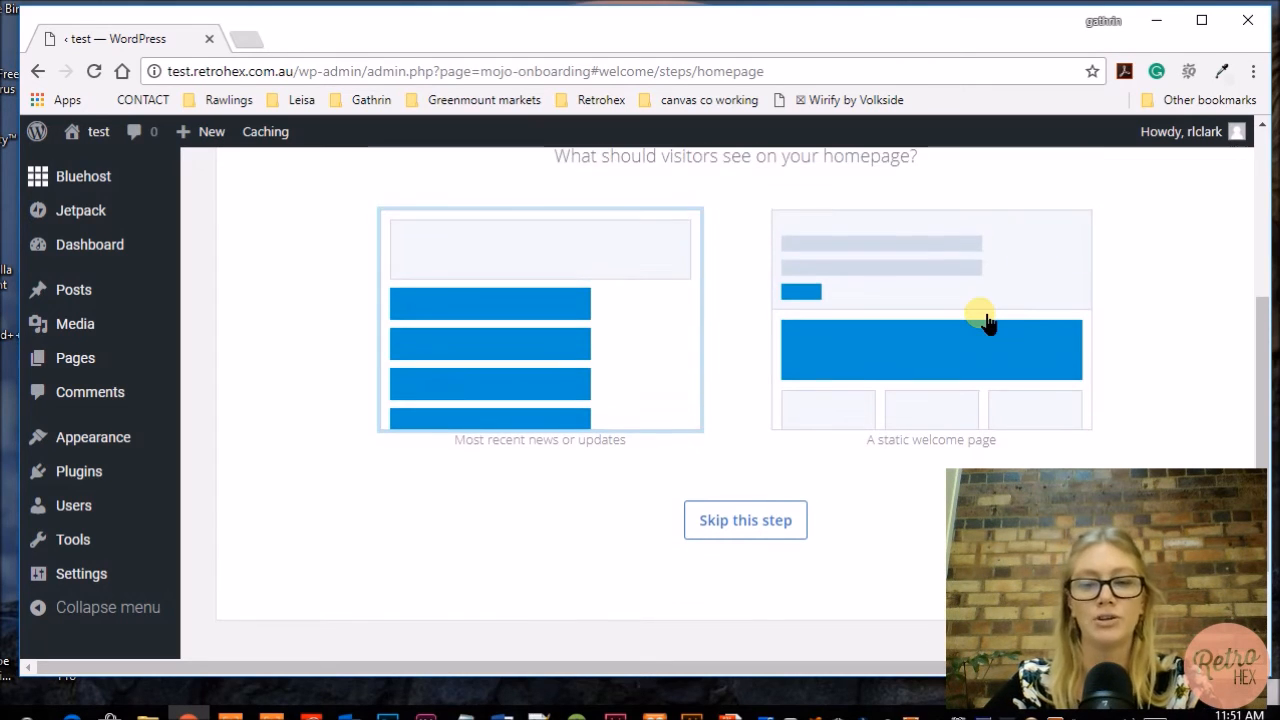
pyautogui.scroll(-1, 989, 323)
pyautogui.scroll(-1, 985, 321)
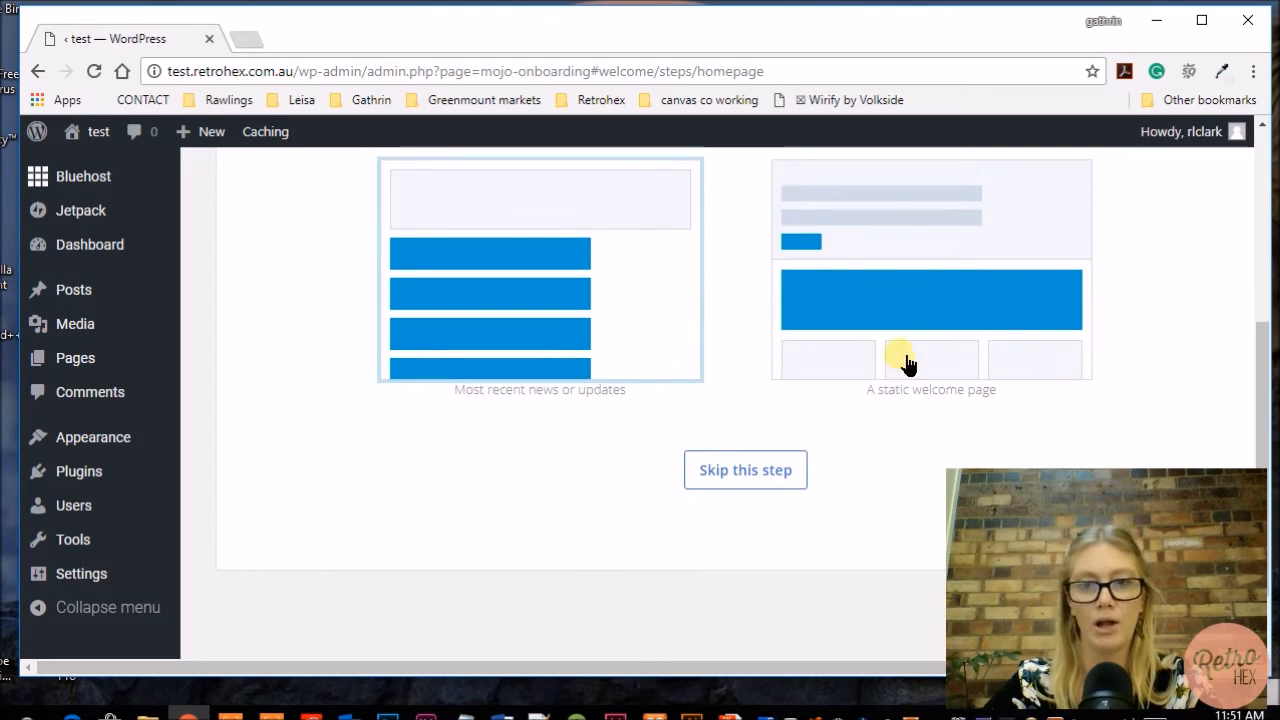
pyautogui.click(937, 250)
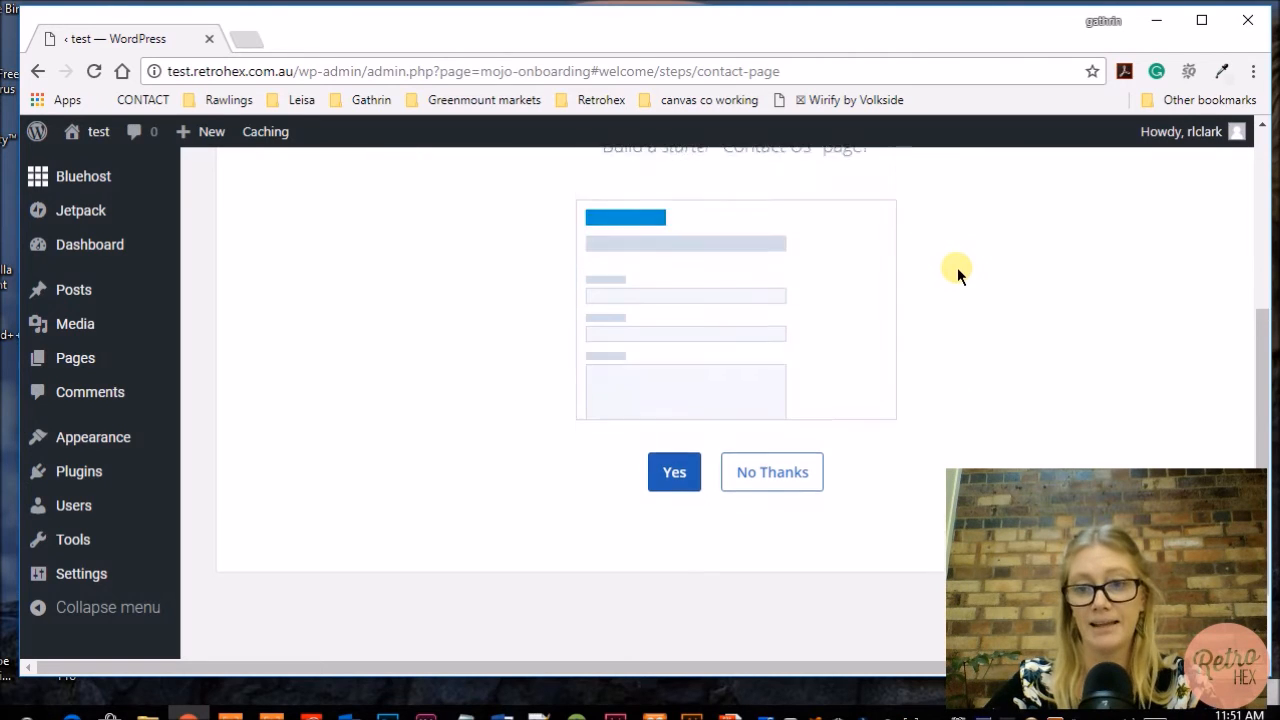
# - Decline building the starter "Contact Us" page
pyautogui.scroll(4, 957, 267)
pyautogui.scroll(-3, 957, 267)
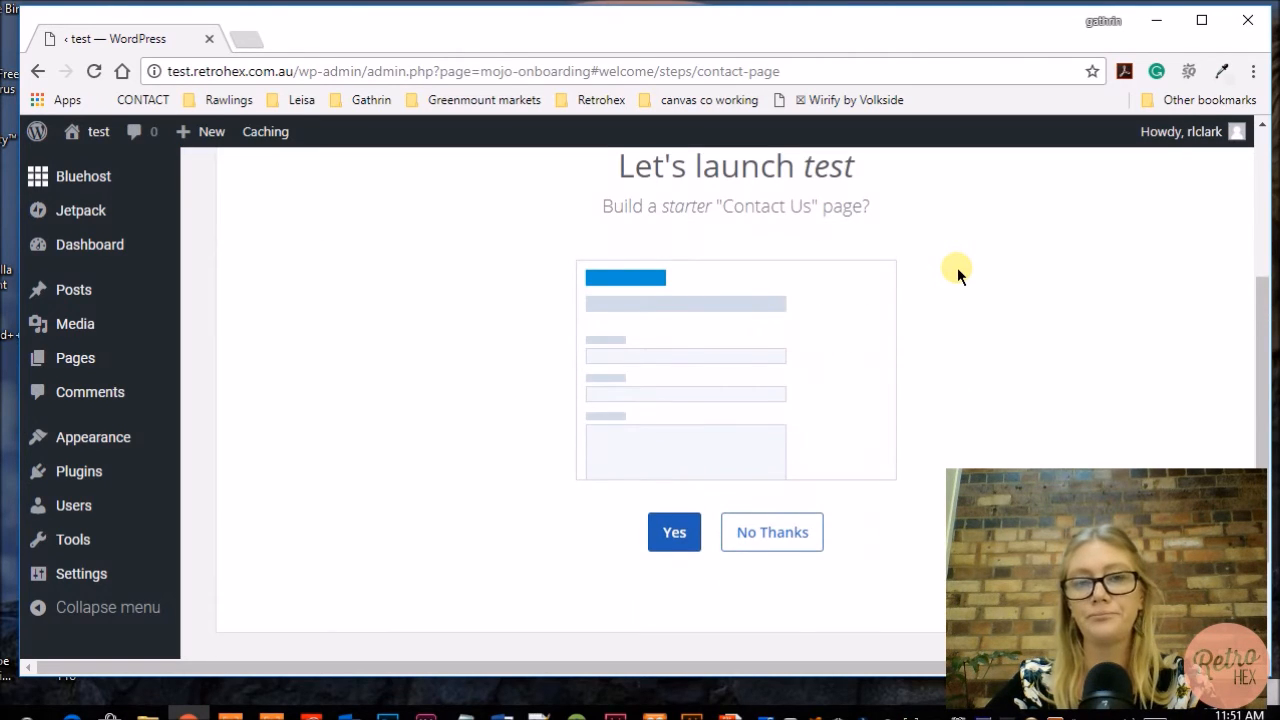
pyautogui.scroll(1, 957, 267)
pyautogui.scroll(-1, 957, 267)
pyautogui.scroll(1, 957, 267)
pyautogui.scroll(-1, 957, 267)
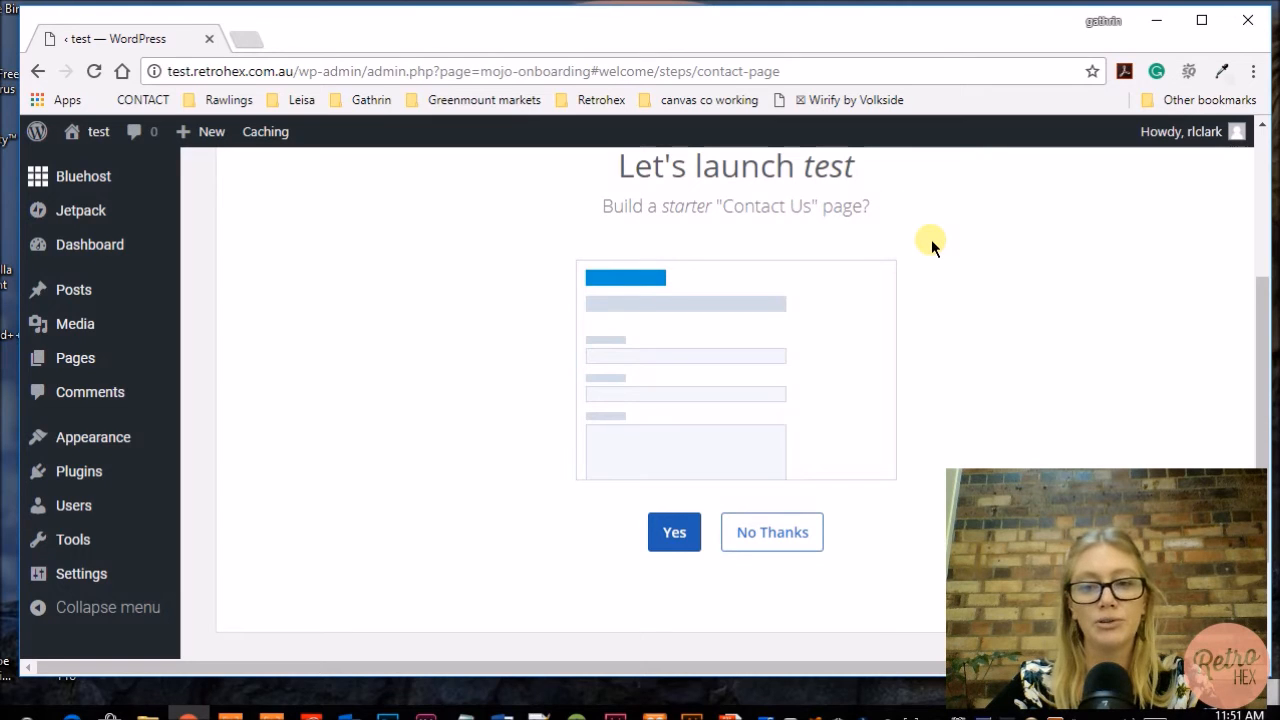
pyautogui.scroll(-1, 931, 239)
pyautogui.scroll(1, 931, 239)
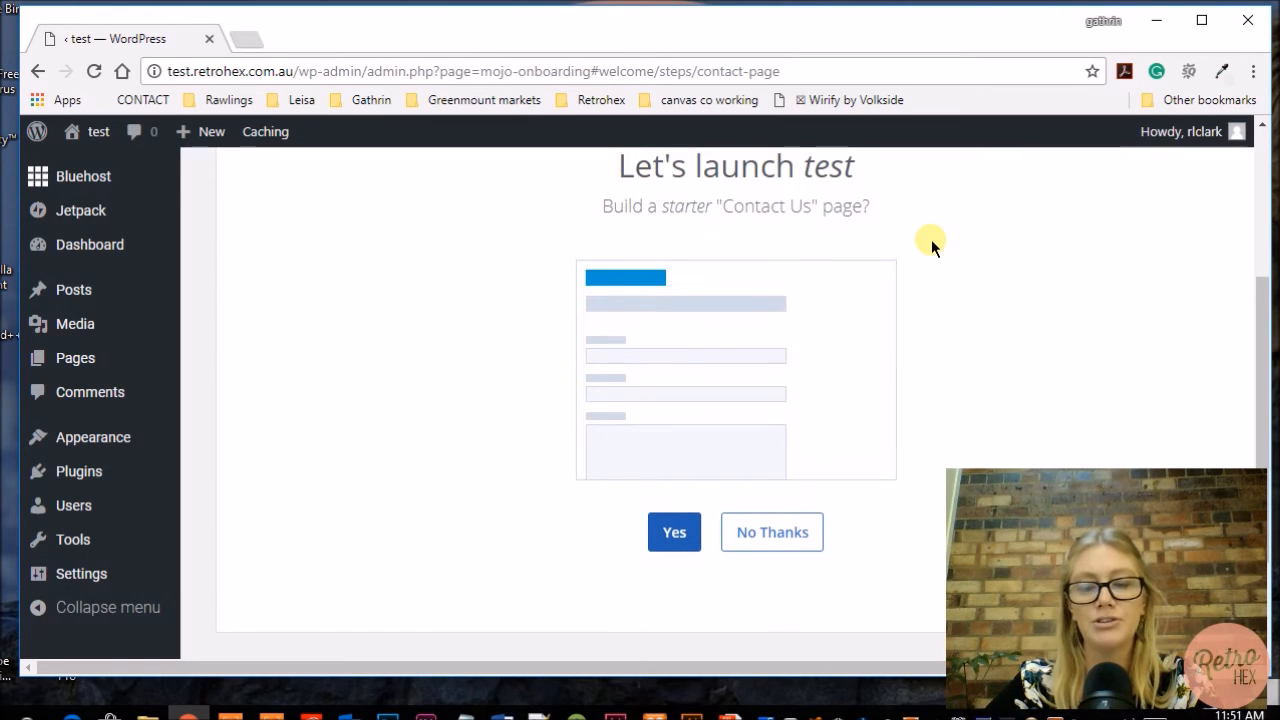
pyautogui.scroll(1, 994, 261)
pyautogui.scroll(-1, 994, 261)
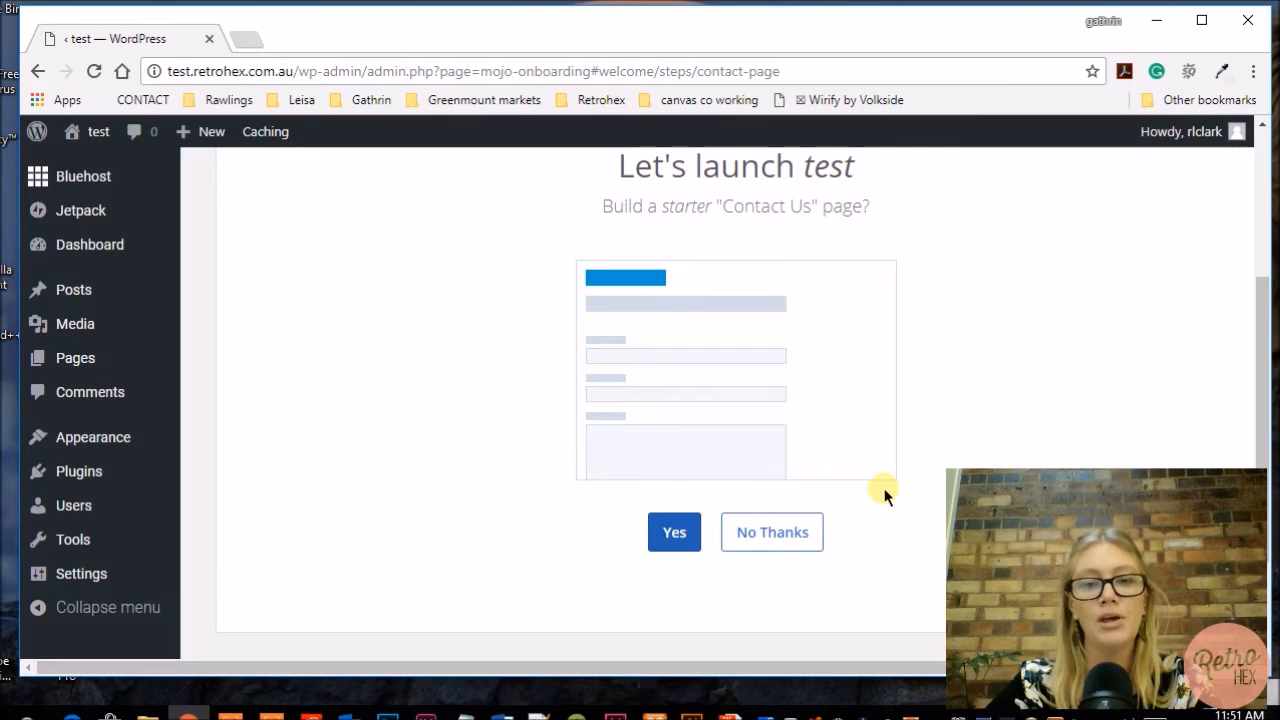
pyautogui.click(795, 537)
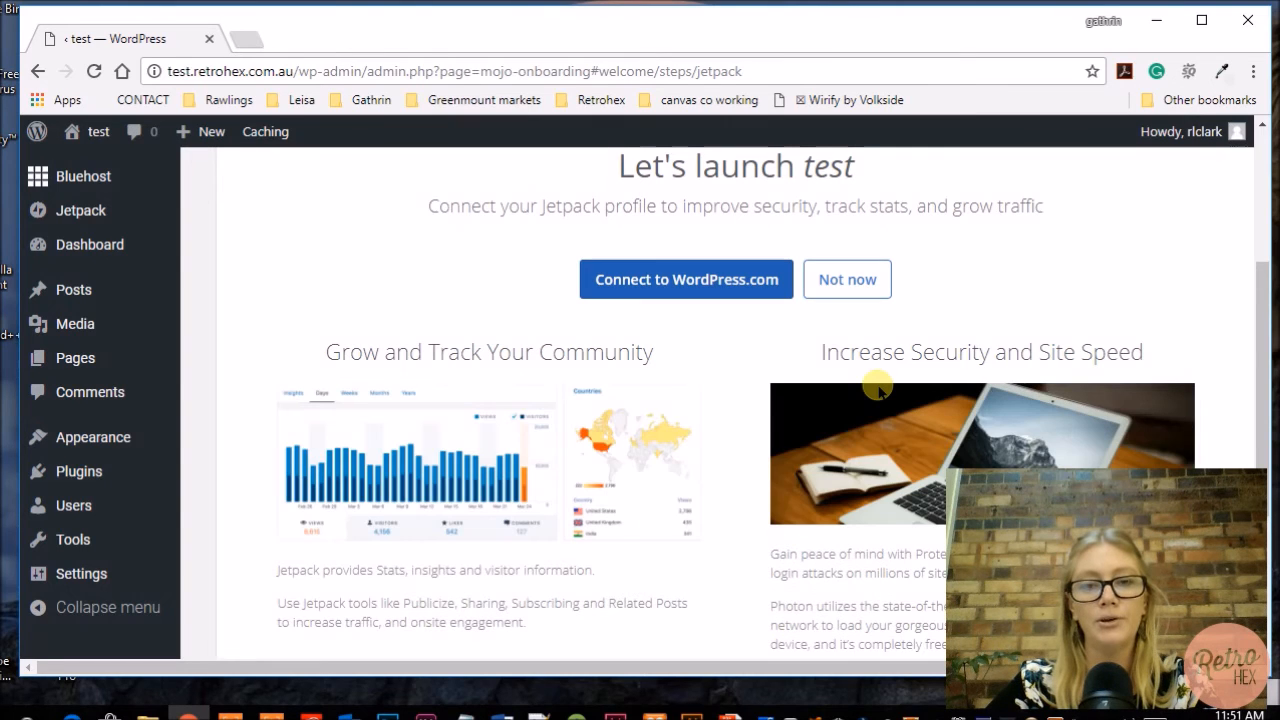
# - Examine the Jetpack connection page, including its community tracking, security and site speed information
pyautogui.scroll(1, 986, 300)
pyautogui.scroll(-1, 986, 300)
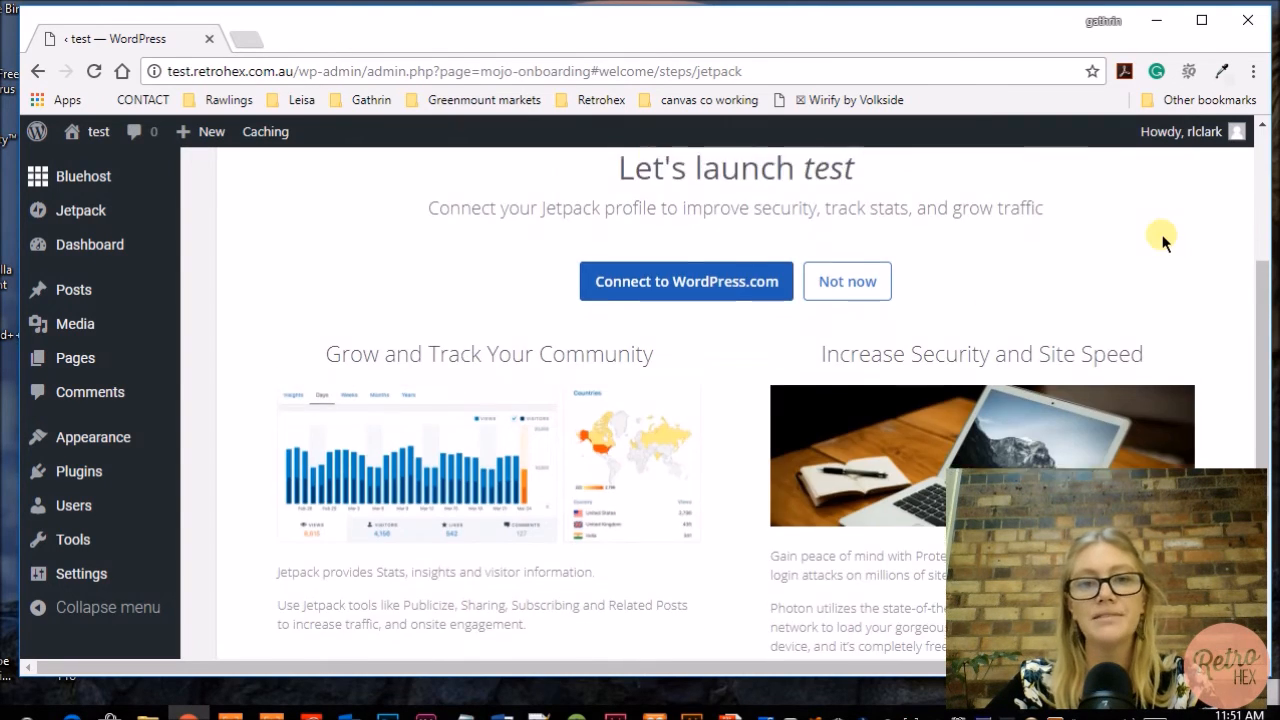
pyautogui.scroll(1, 1162, 240)
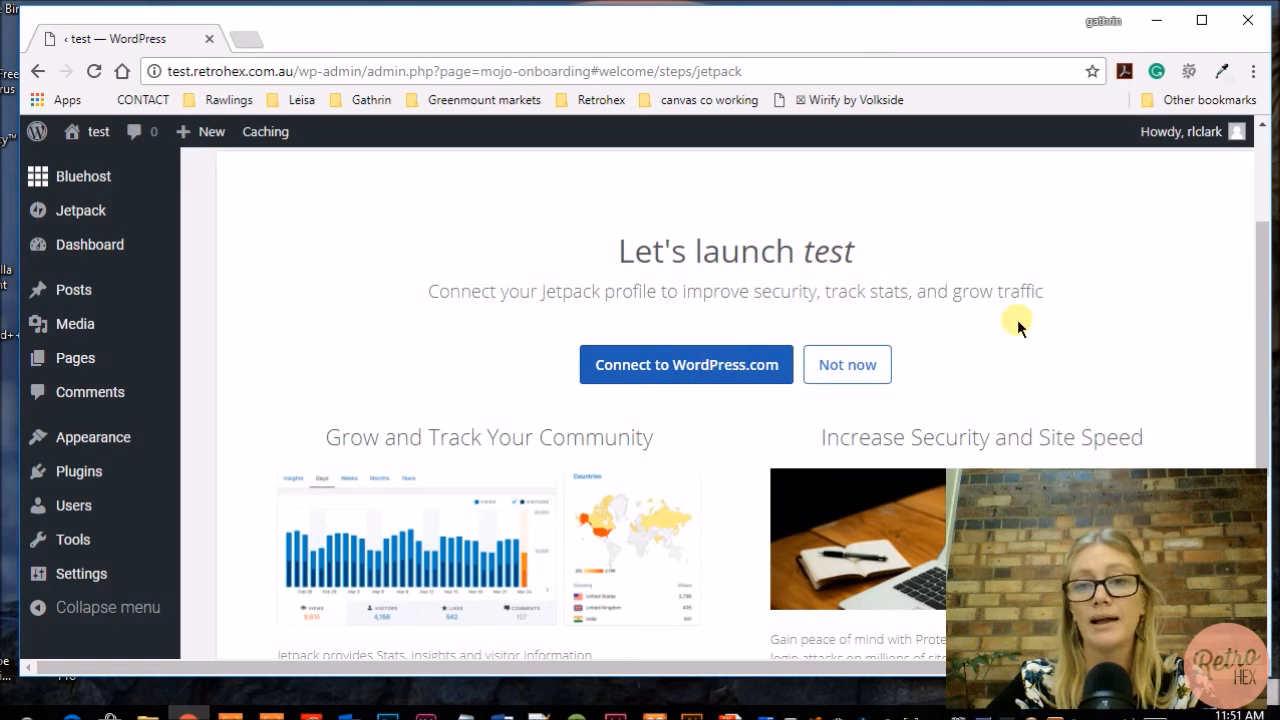
pyautogui.scroll(-1, 1111, 291)
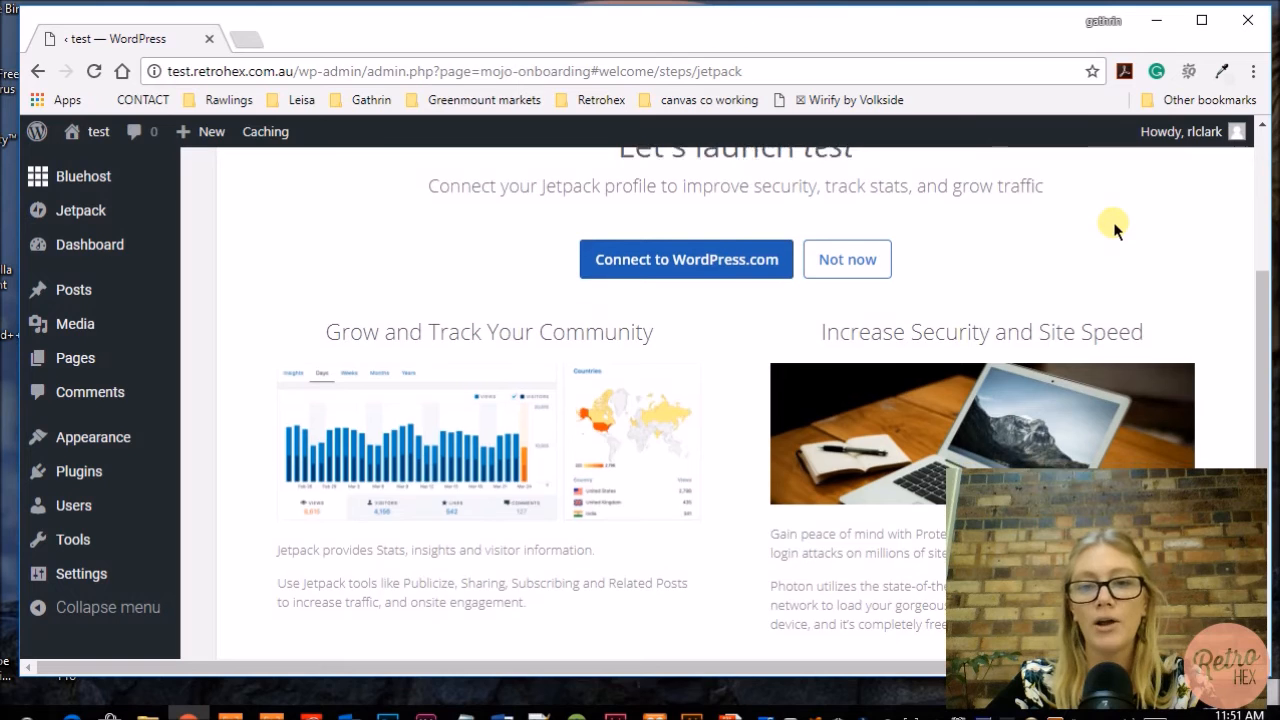
pyautogui.scroll(-2, 1114, 225)
pyautogui.scroll(-1, 716, 458)
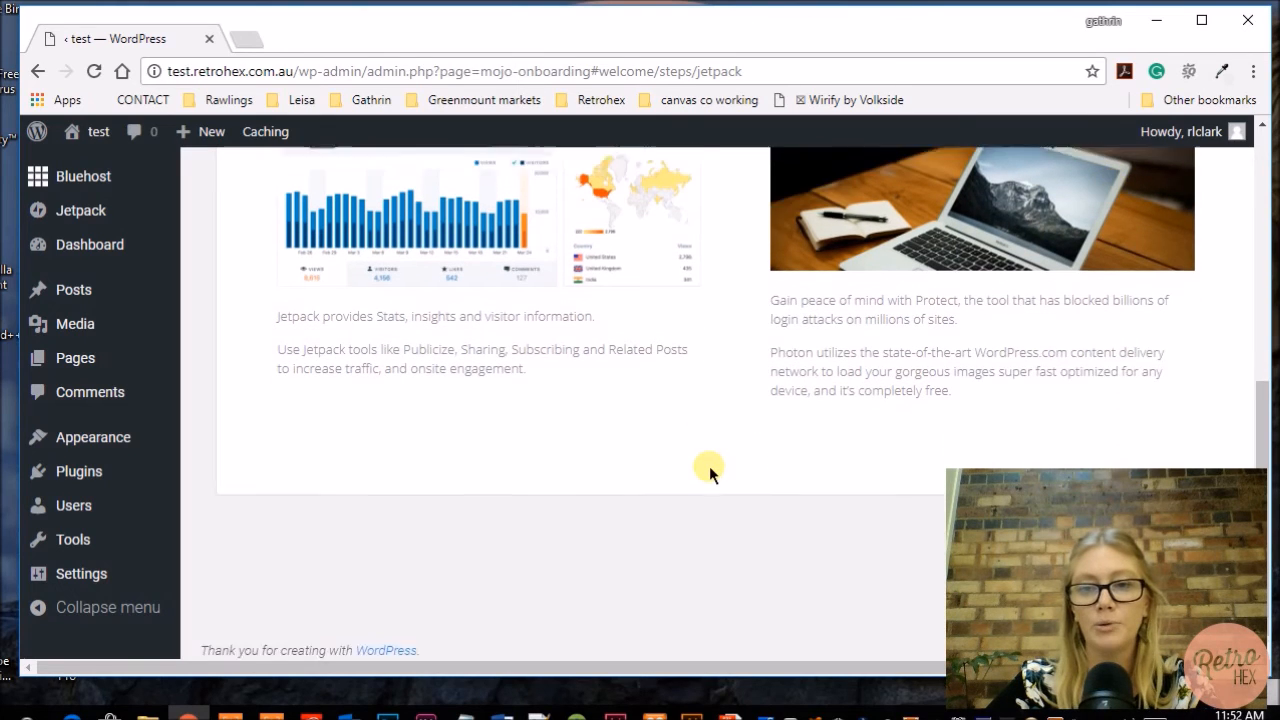
pyautogui.scroll(3, 709, 466)
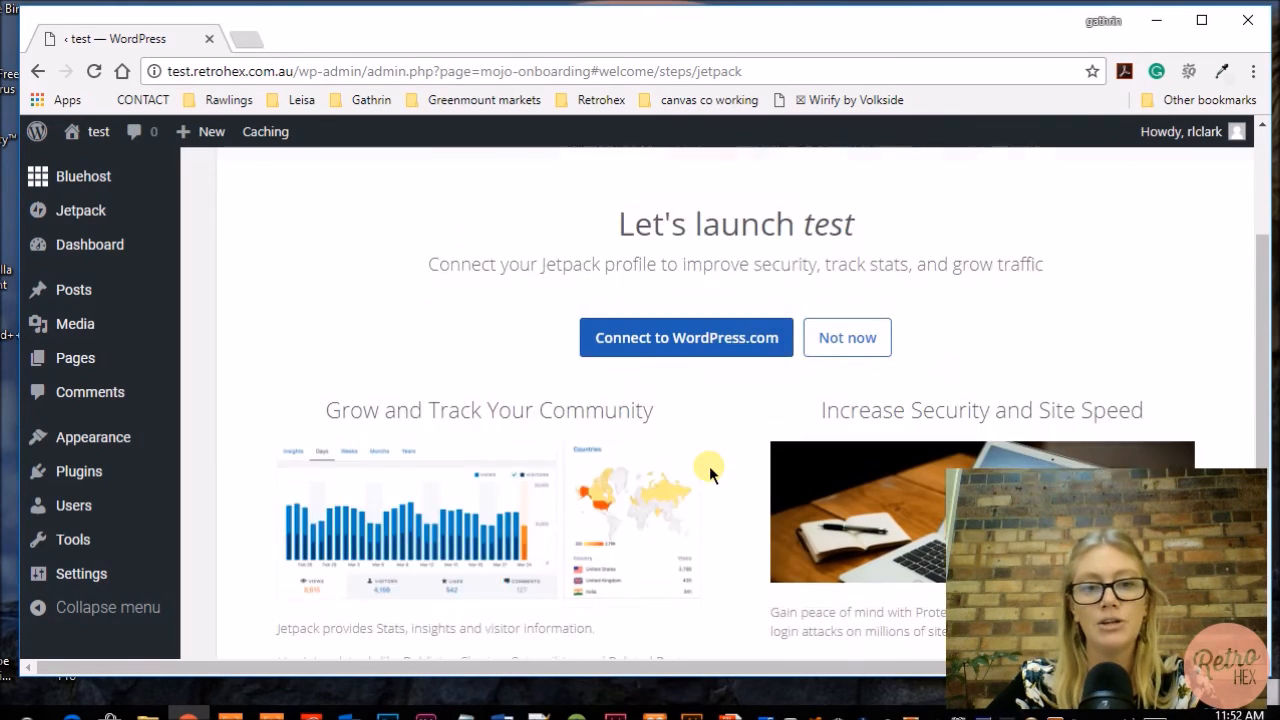
pyautogui.scroll(-3, 709, 466)
pyautogui.scroll(2, 709, 467)
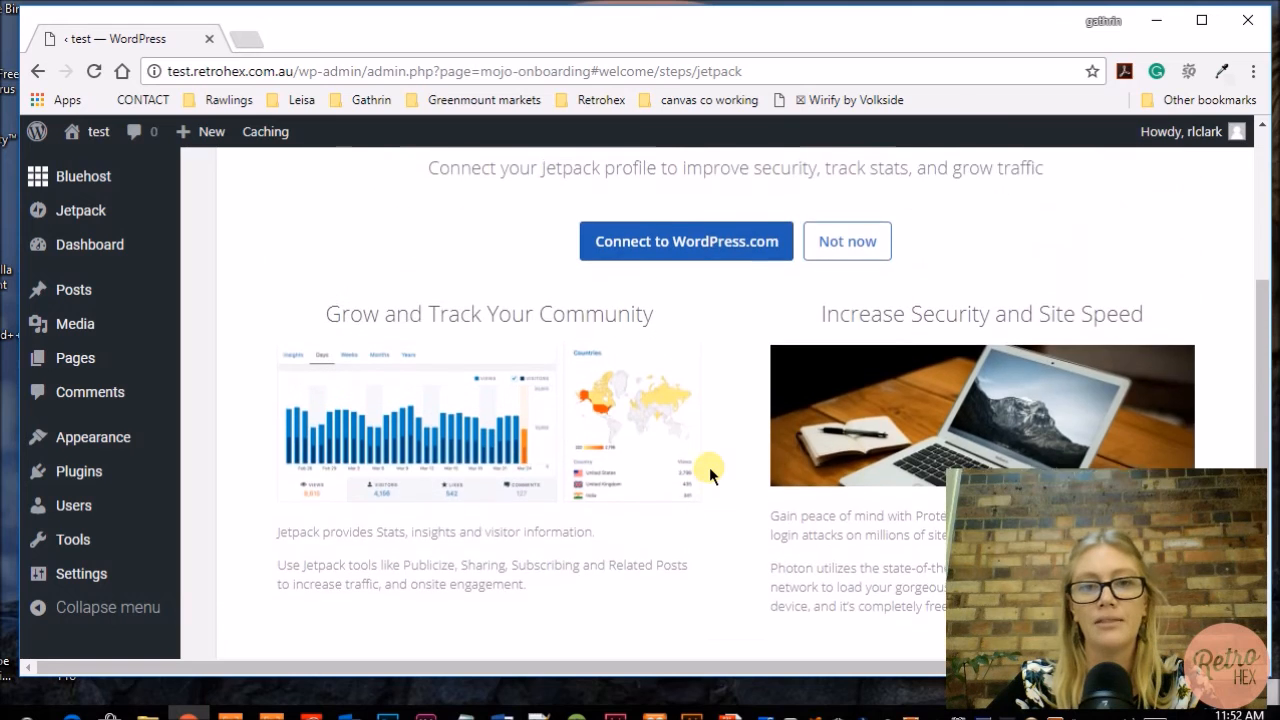
# - Connect the test site's Jetpack profile to WordPress.com and approve the connection for the signed-in account
pyautogui.scroll(2, 709, 467)
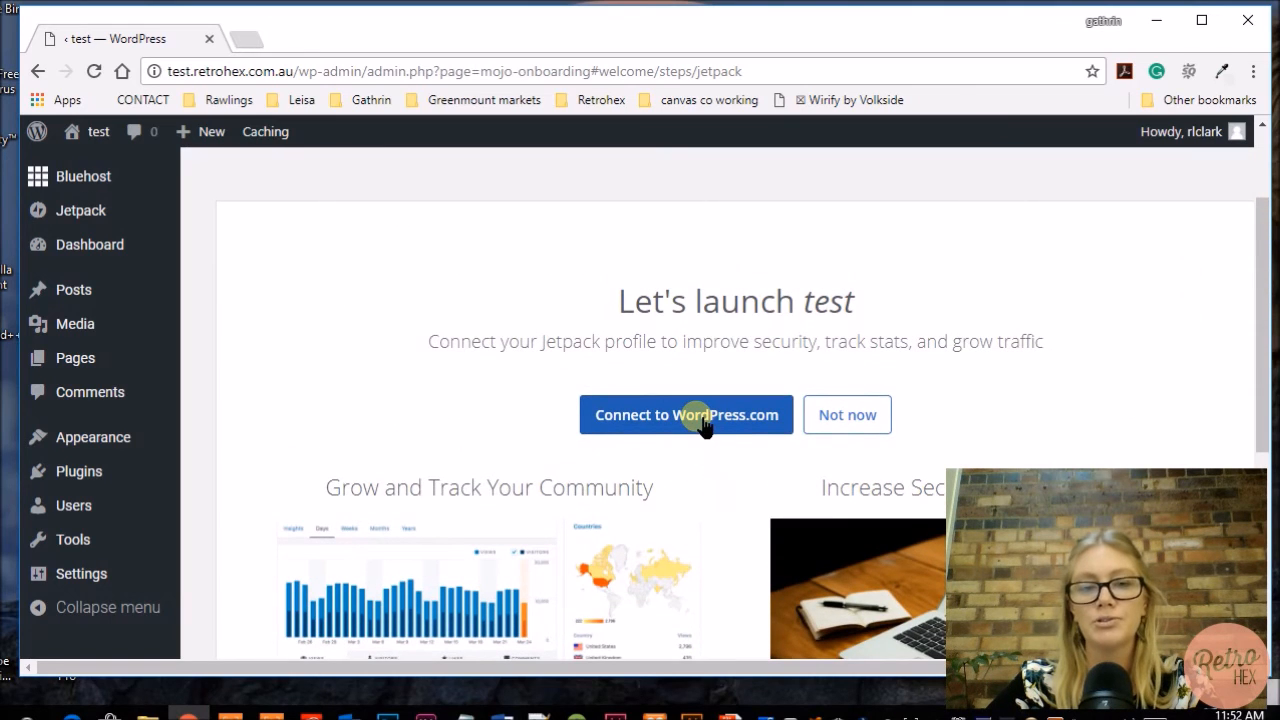
pyautogui.click(705, 425)
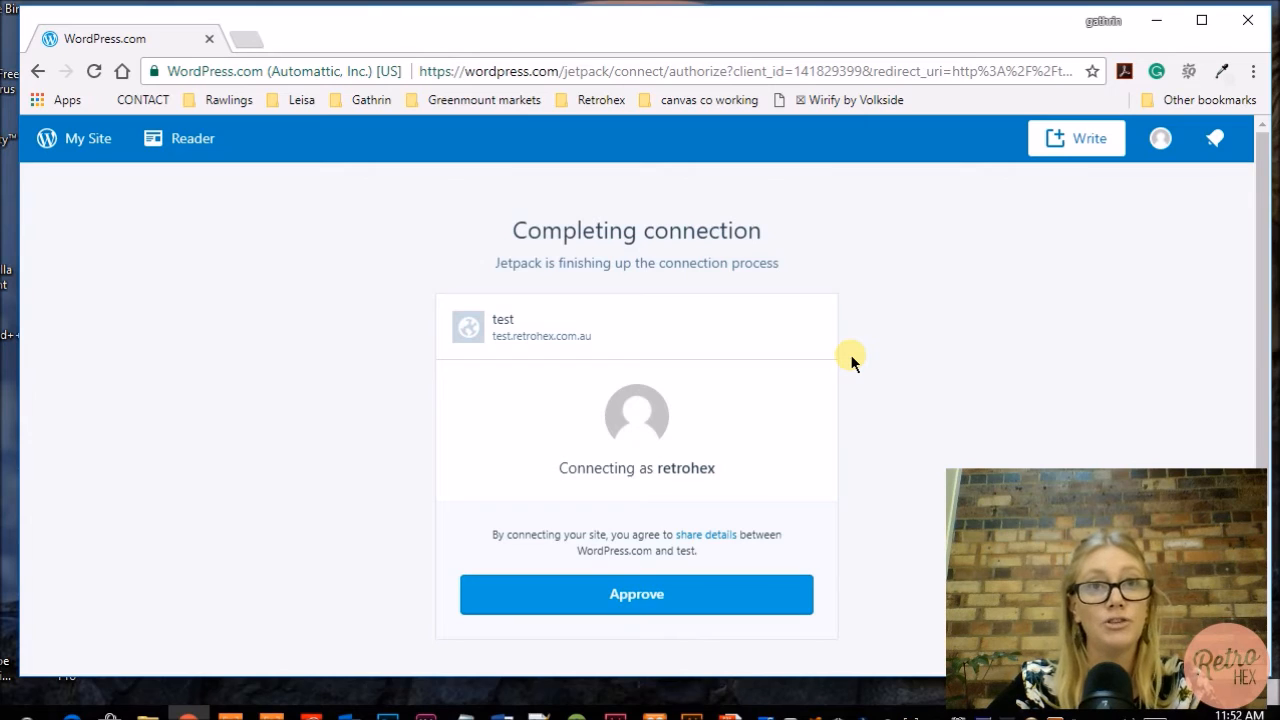
pyautogui.scroll(-1, 916, 345)
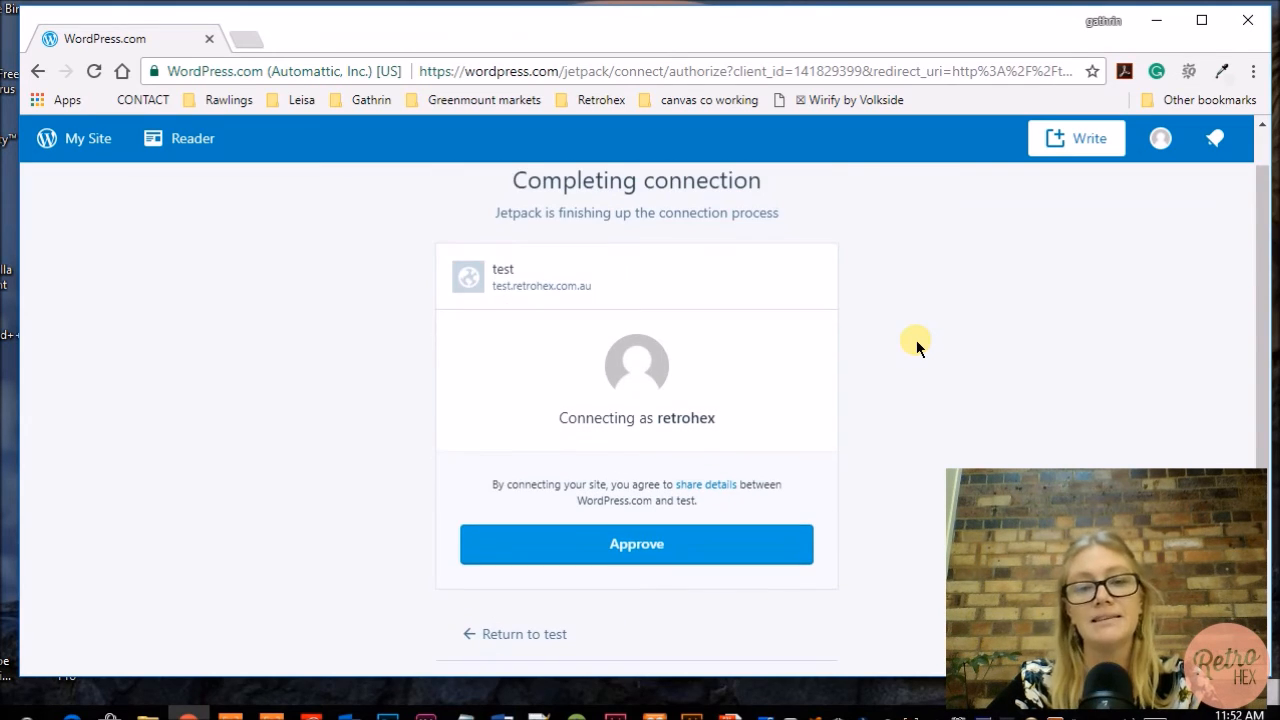
pyautogui.scroll(-2, 916, 345)
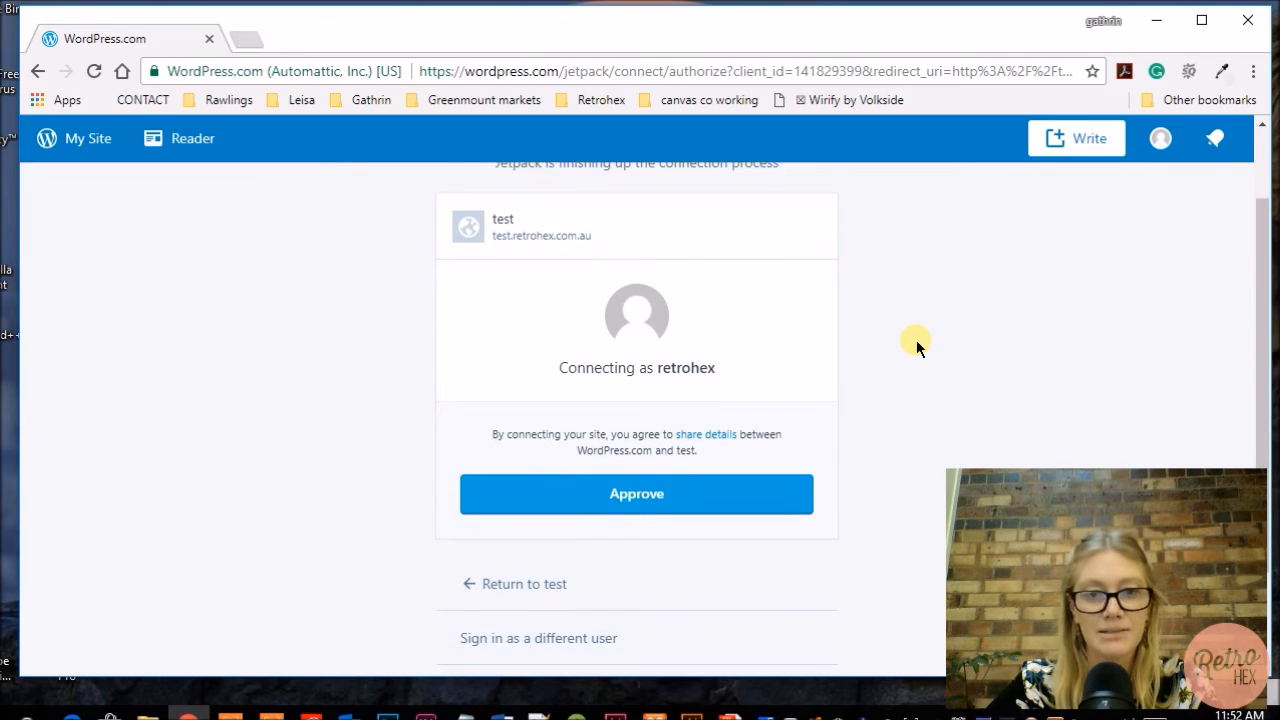
pyautogui.scroll(-1, 916, 345)
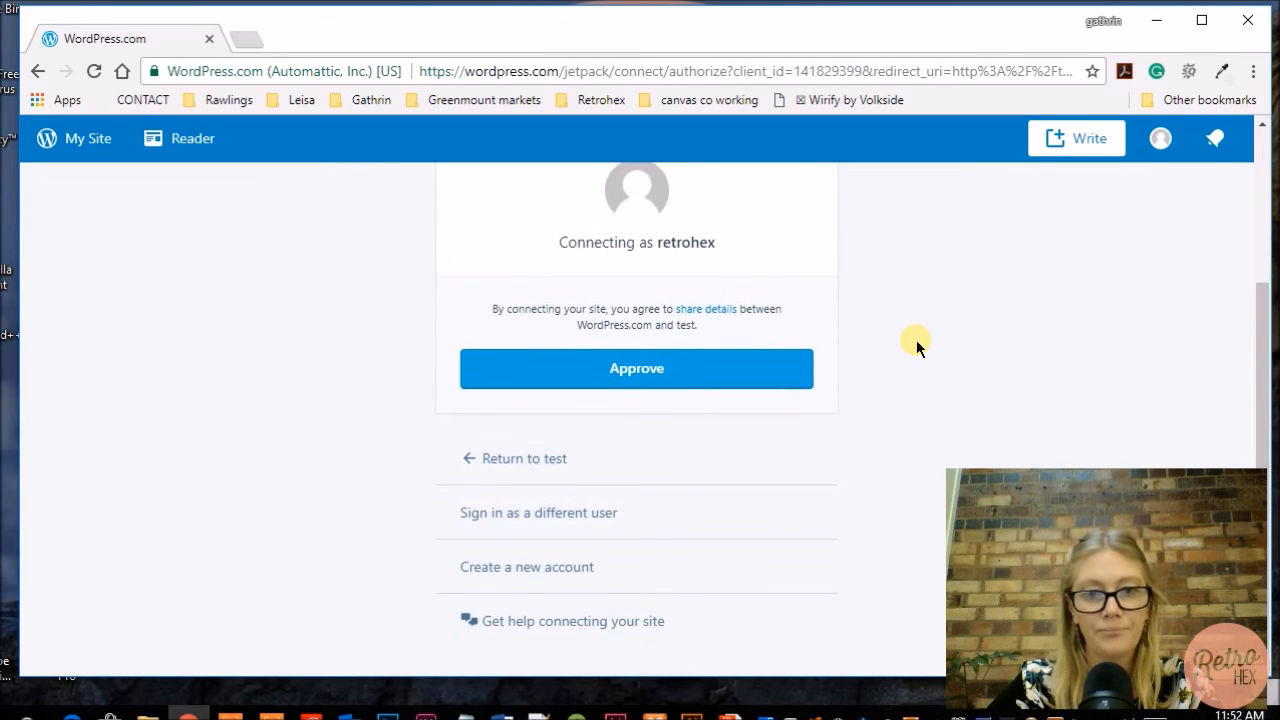
pyautogui.click(622, 386)
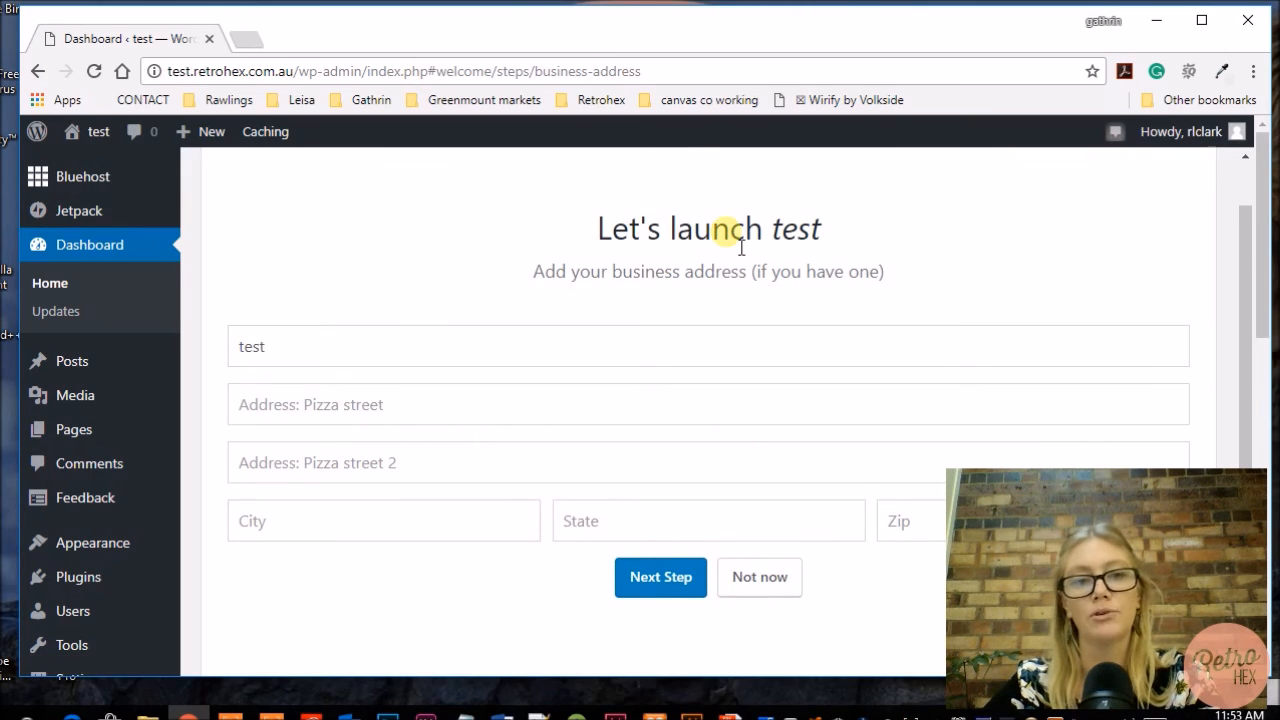
# - Skip adding a business address in the launch wizard, leaving the address fields blank
pyautogui.scroll(-1, 741, 248)
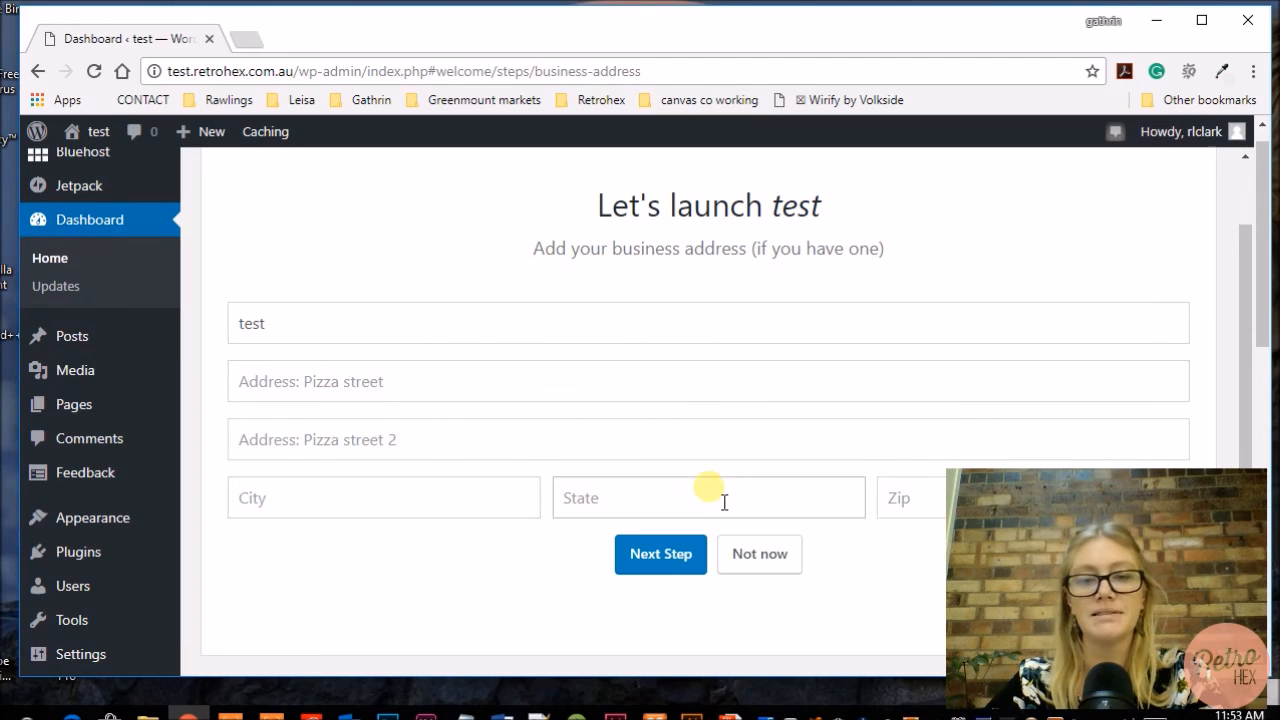
pyautogui.scroll(-1, 730, 490)
pyautogui.click(662, 560)
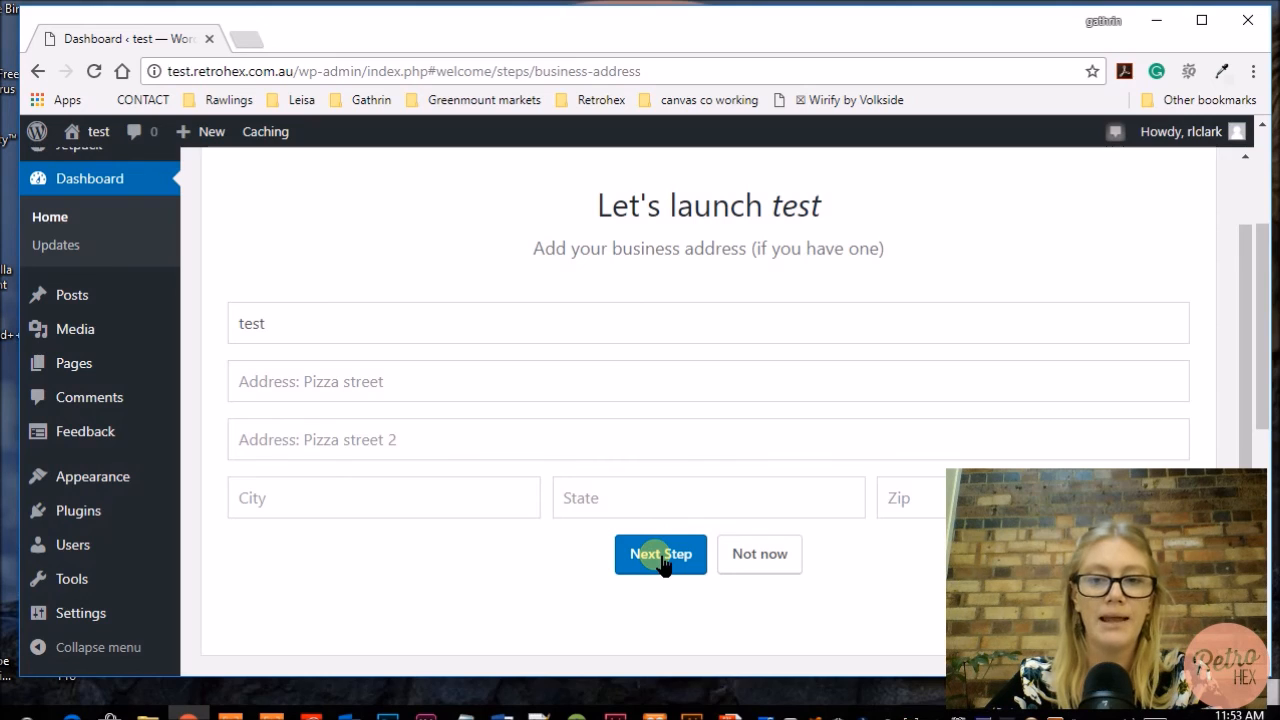
pyautogui.click(781, 562)
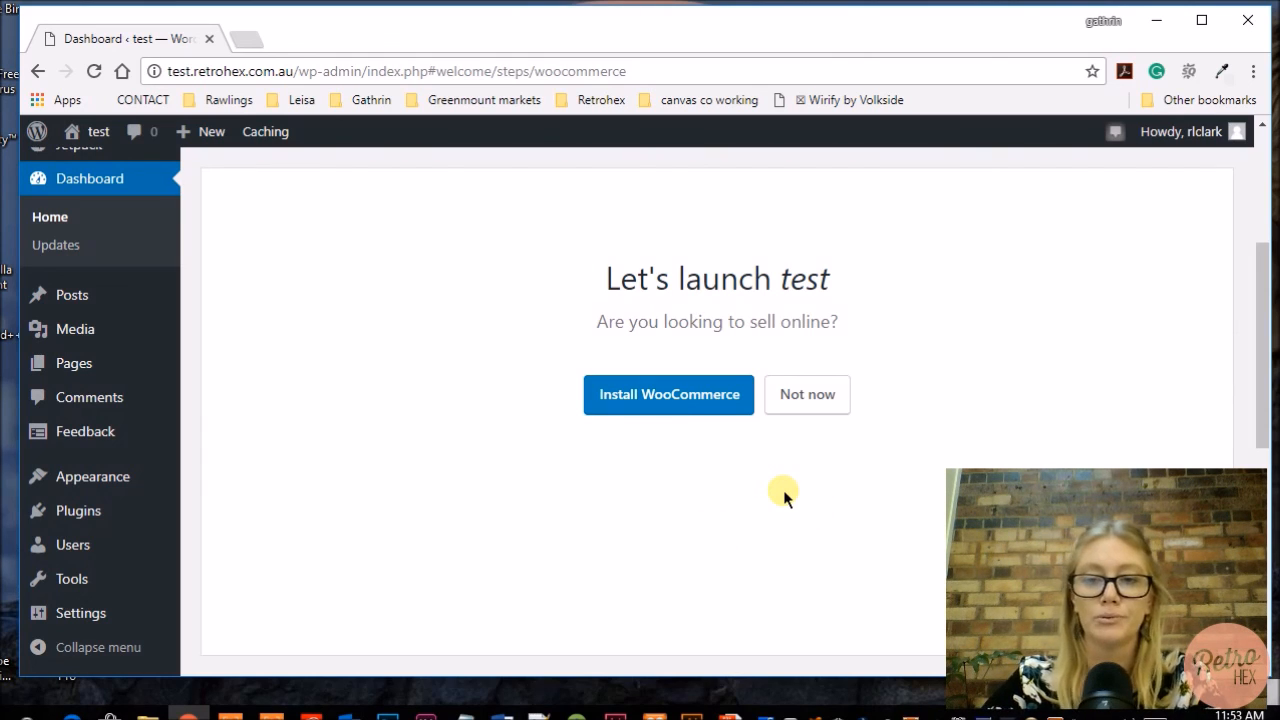
# - Decline installing WooCommerce for selling online and review the launch wizard's closing summary
pyautogui.click(820, 403)
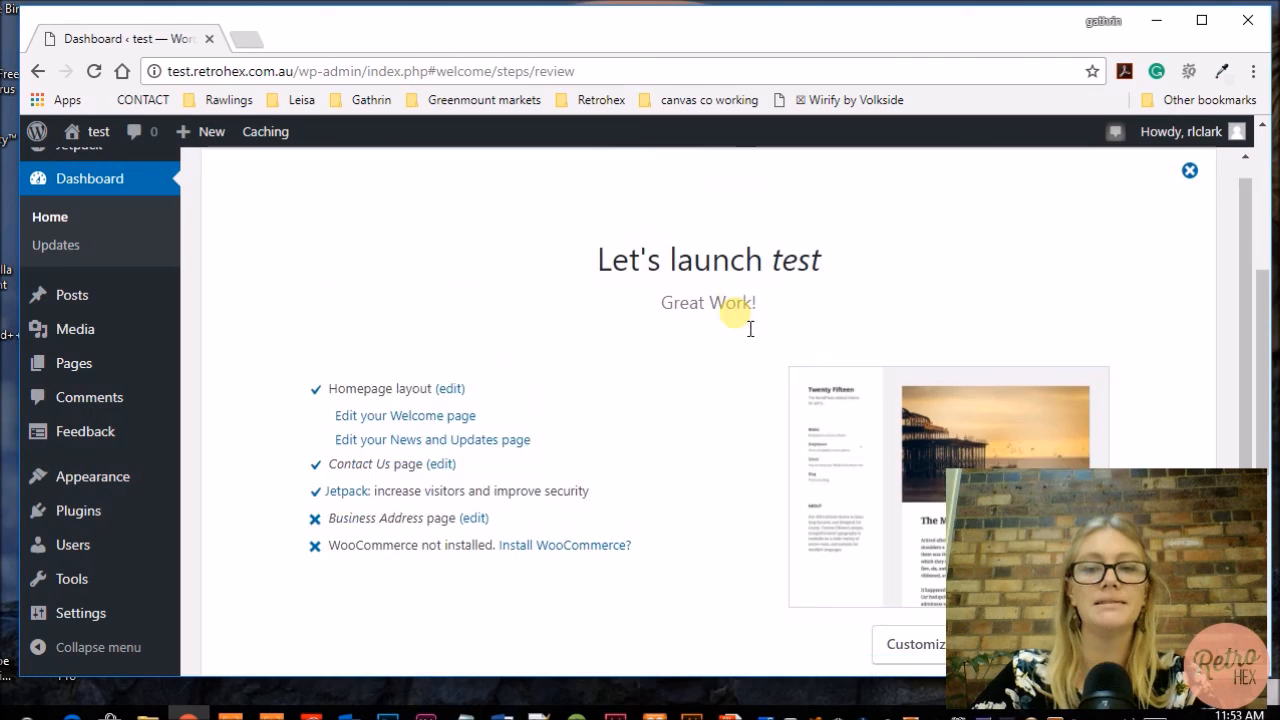
pyautogui.scroll(-1, 750, 328)
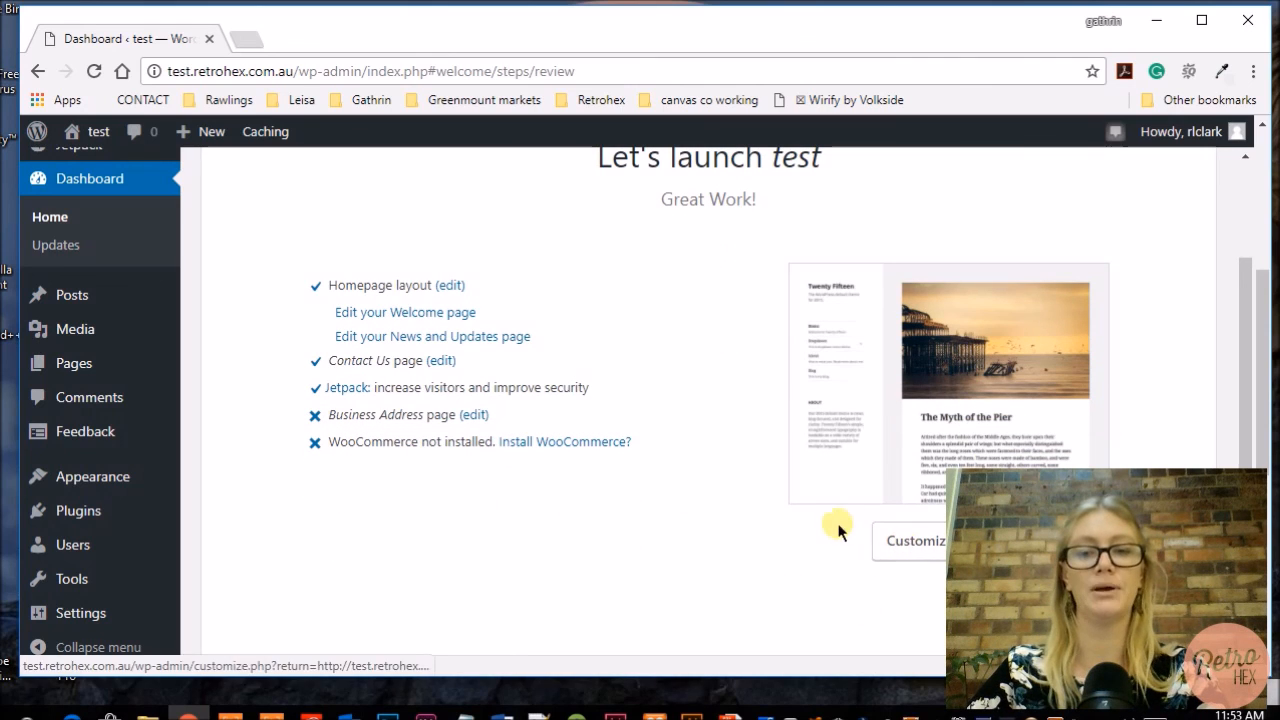
pyautogui.scroll(2, 746, 500)
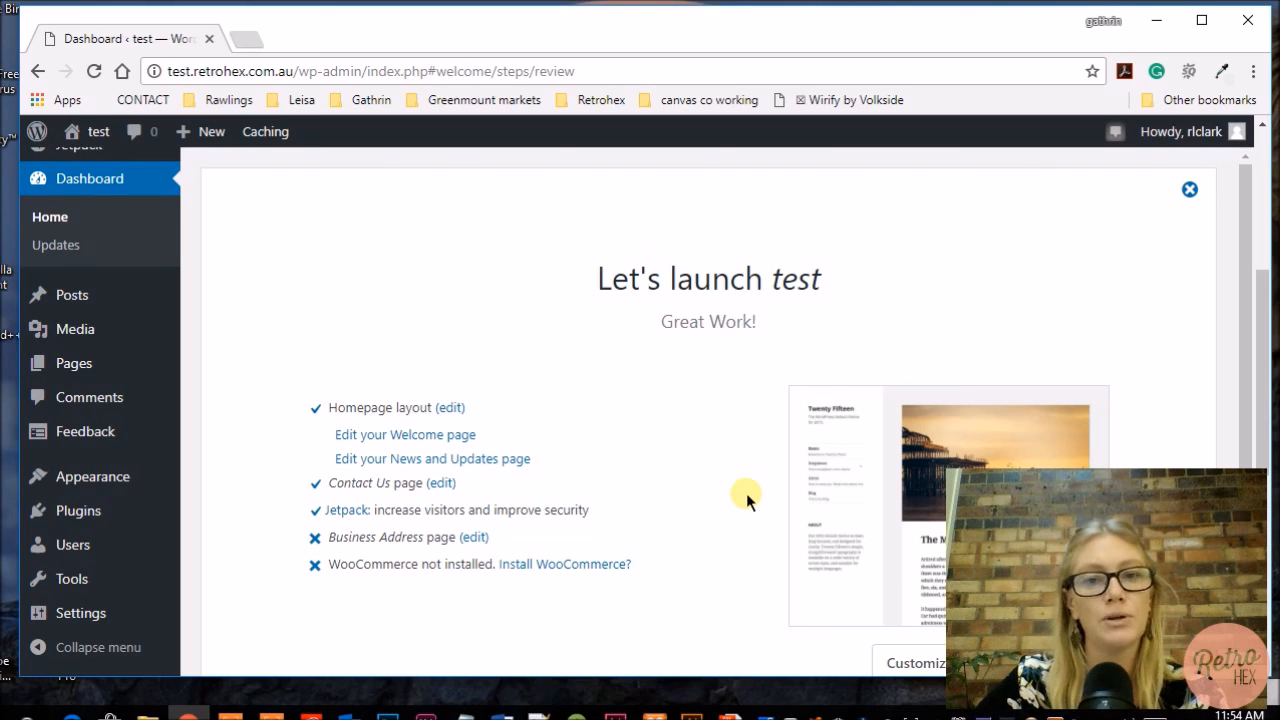
pyautogui.scroll(2, 746, 493)
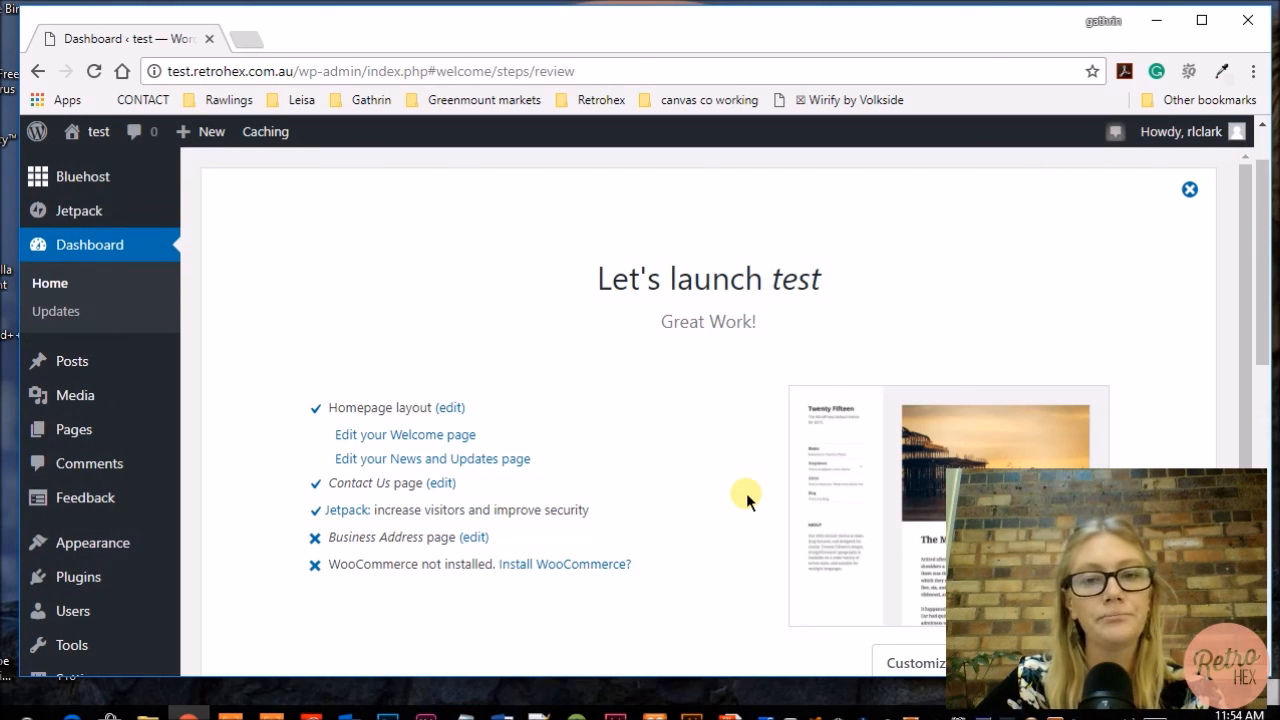